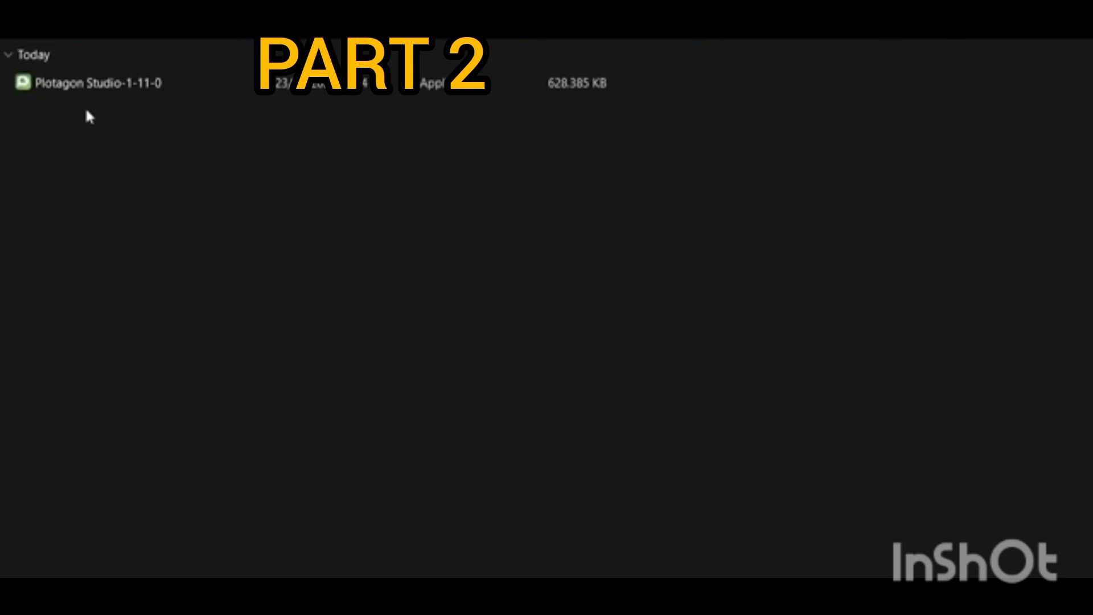
Step: Run the Plotagon Studio-1-11-0 installer
{"action": "double_click", "coordinate": [61, 85]}
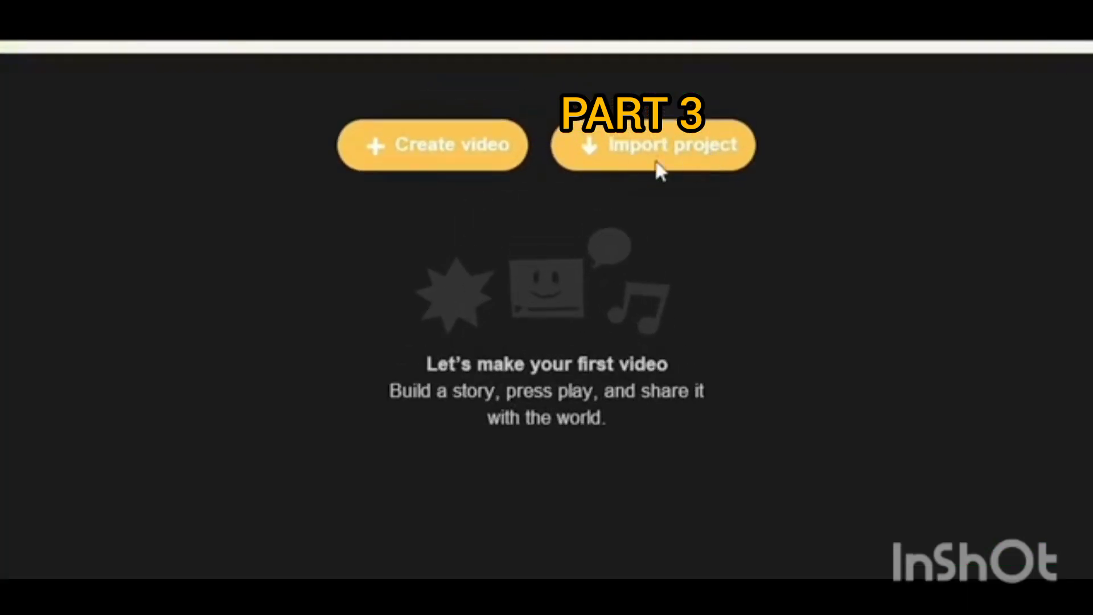
Step: Create a new video and add a text block reading "Once upon a time"
{"action": "left_click", "coordinate": [439, 142]}
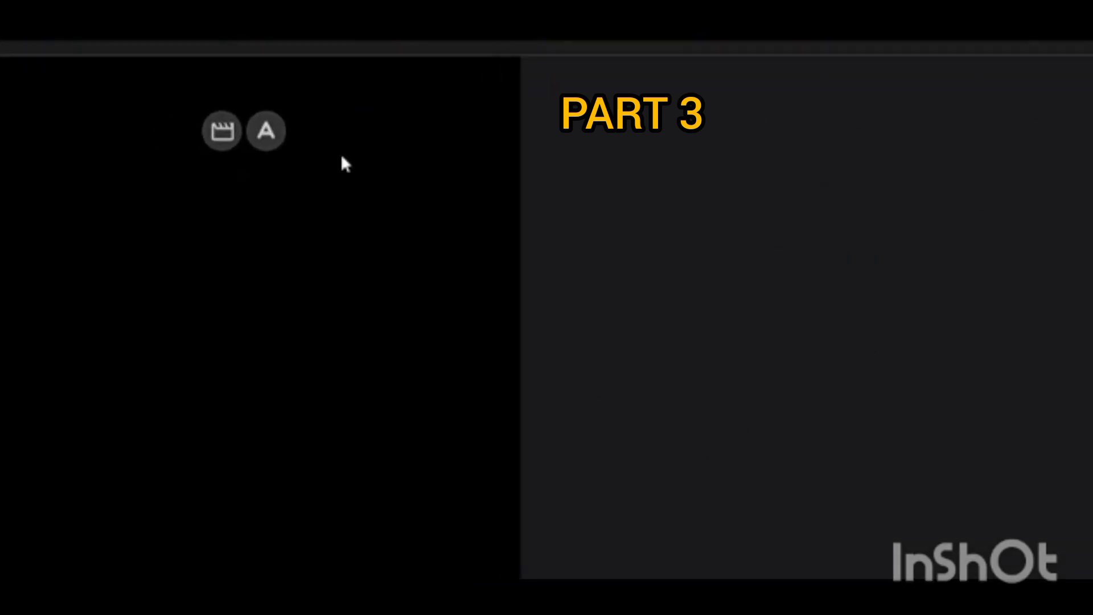
{"action": "left_click", "coordinate": [271, 136]}
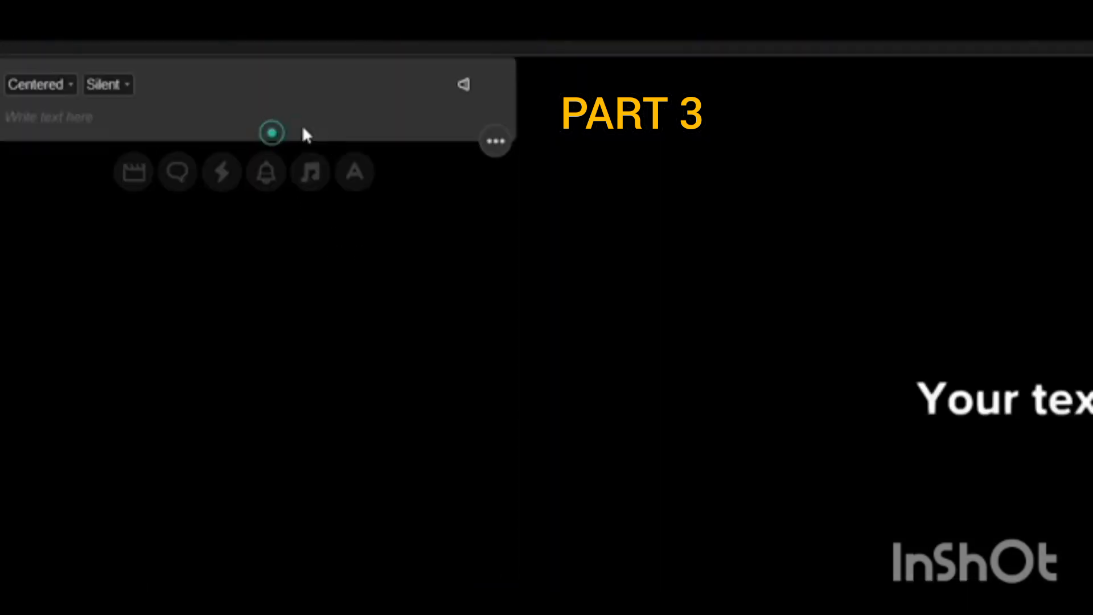
{"action": "left_click", "coordinate": [305, 131]}
{"action": "left_click", "coordinate": [286, 111]}
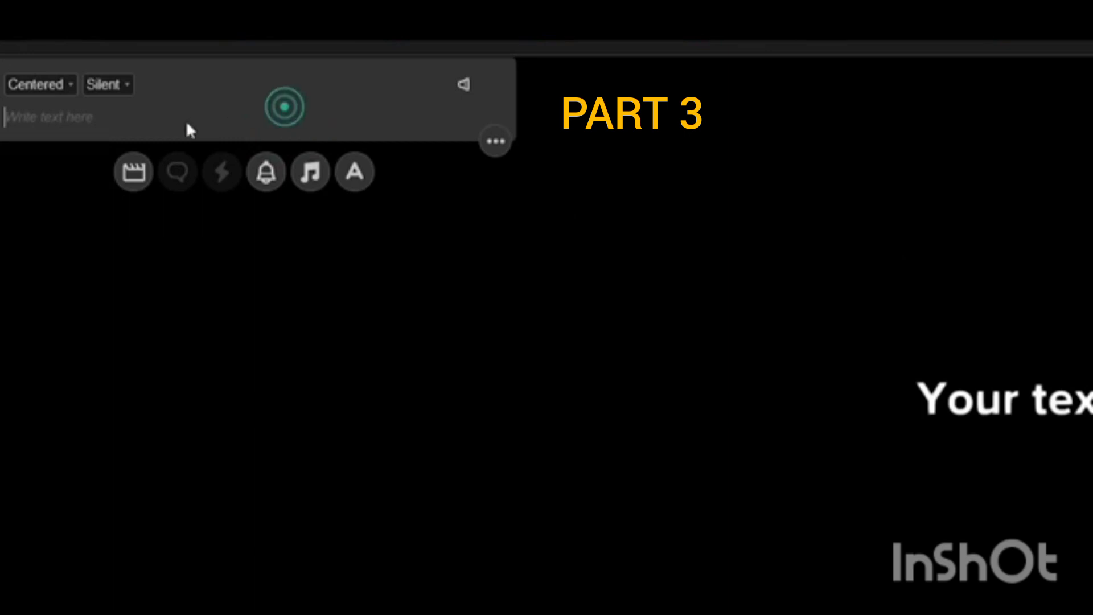
{"action": "type", "text": "Once upon a time"}
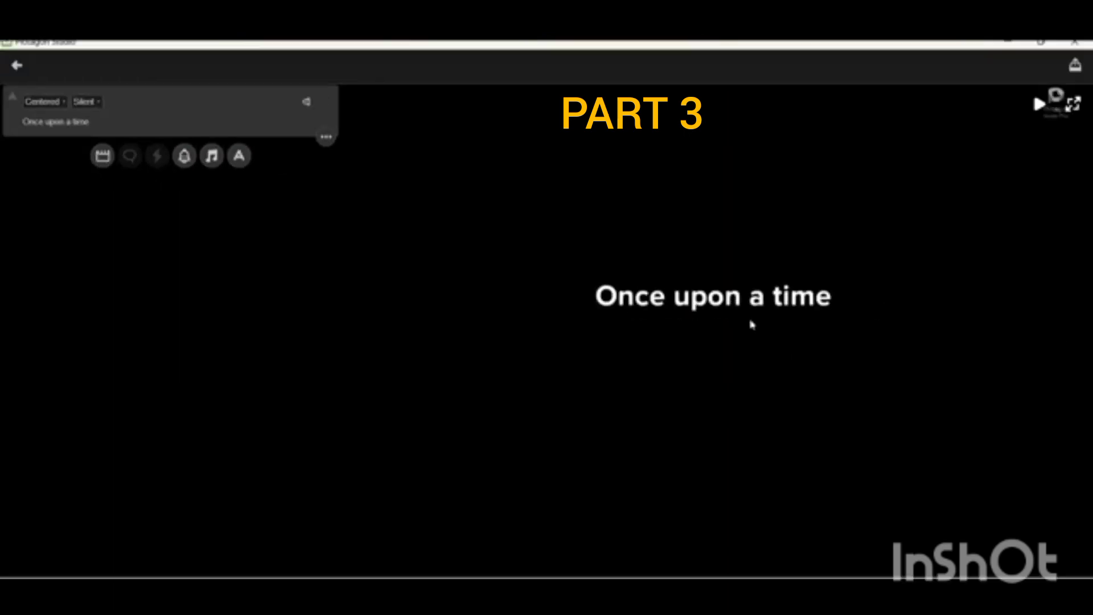
Step: Check the alignment choices of the text block and set its voice to Android (female)
{"action": "left_click", "coordinate": [35, 84]}
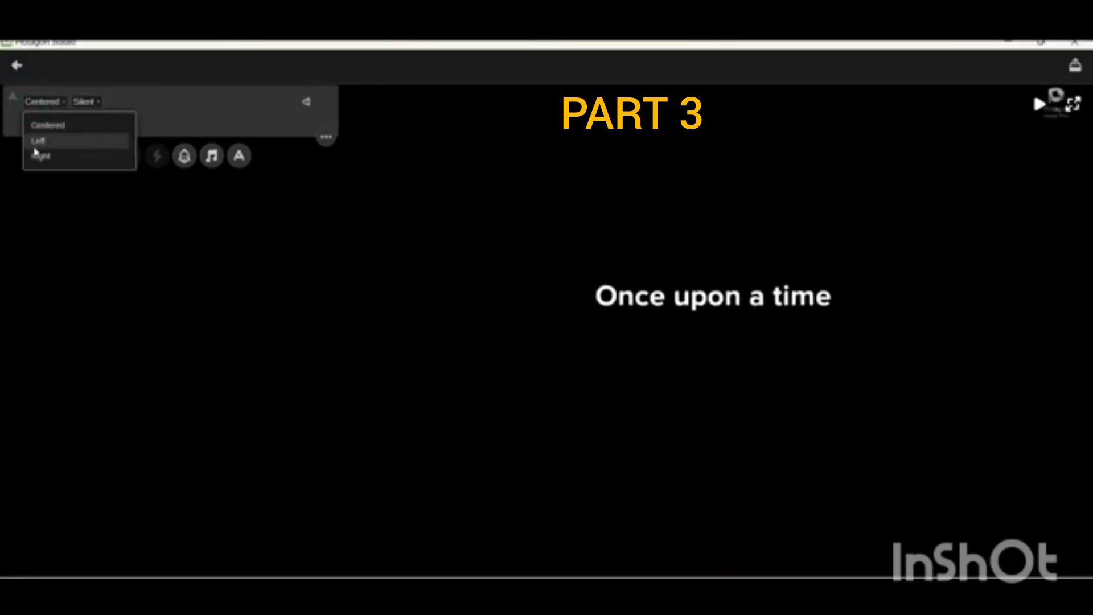
{"action": "left_click", "coordinate": [41, 143]}
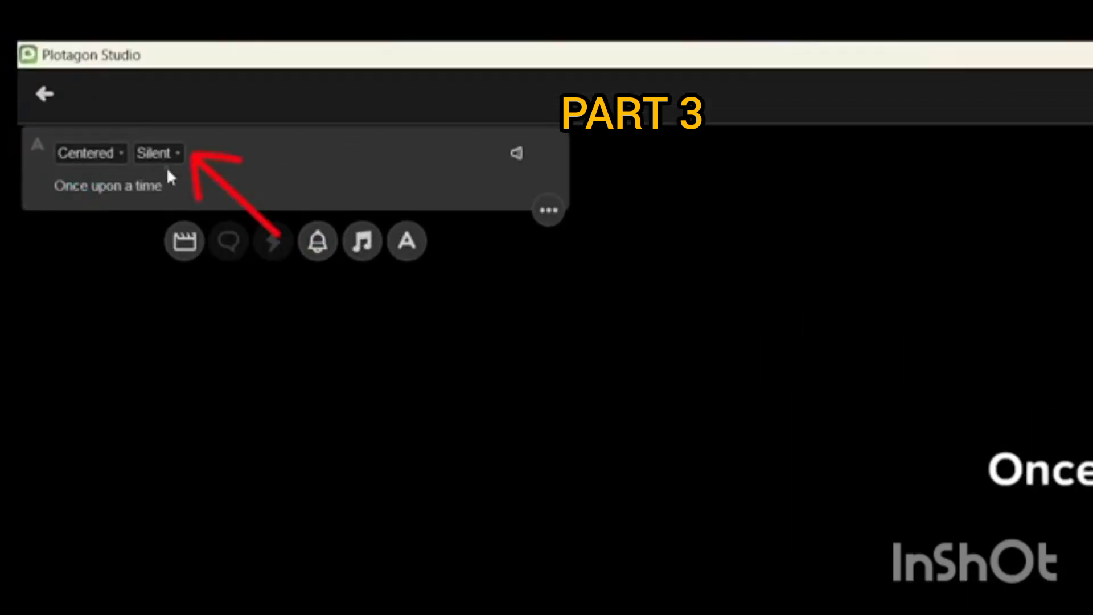
{"action": "left_click", "coordinate": [68, 105]}
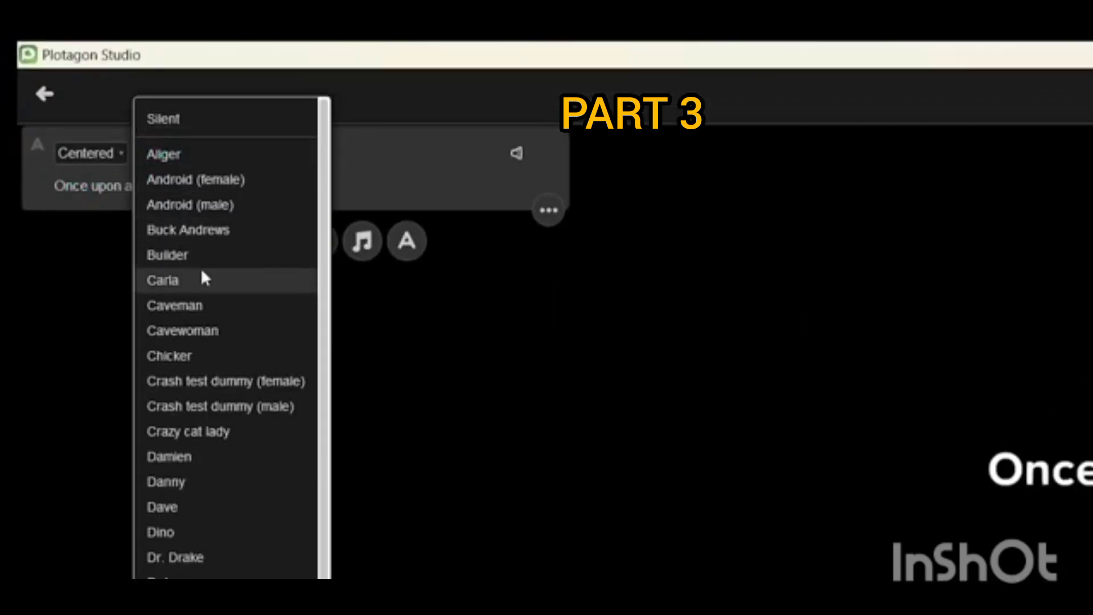
{"action": "left_click", "coordinate": [236, 180]}
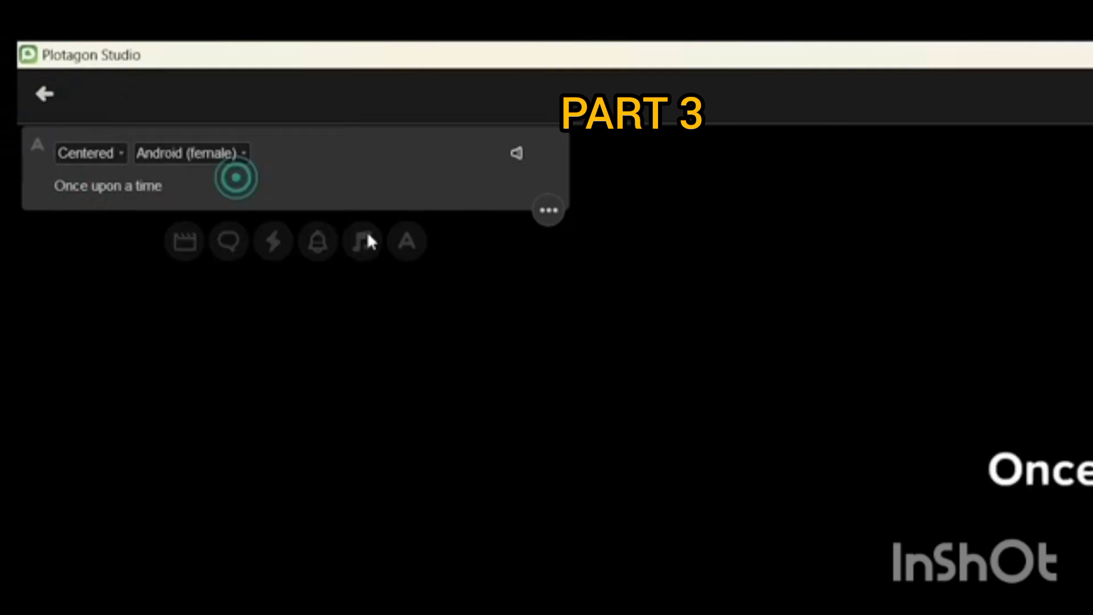
Step: Adjust the volume of the text block's narration and play the video preview
{"action": "left_click", "coordinate": [506, 152]}
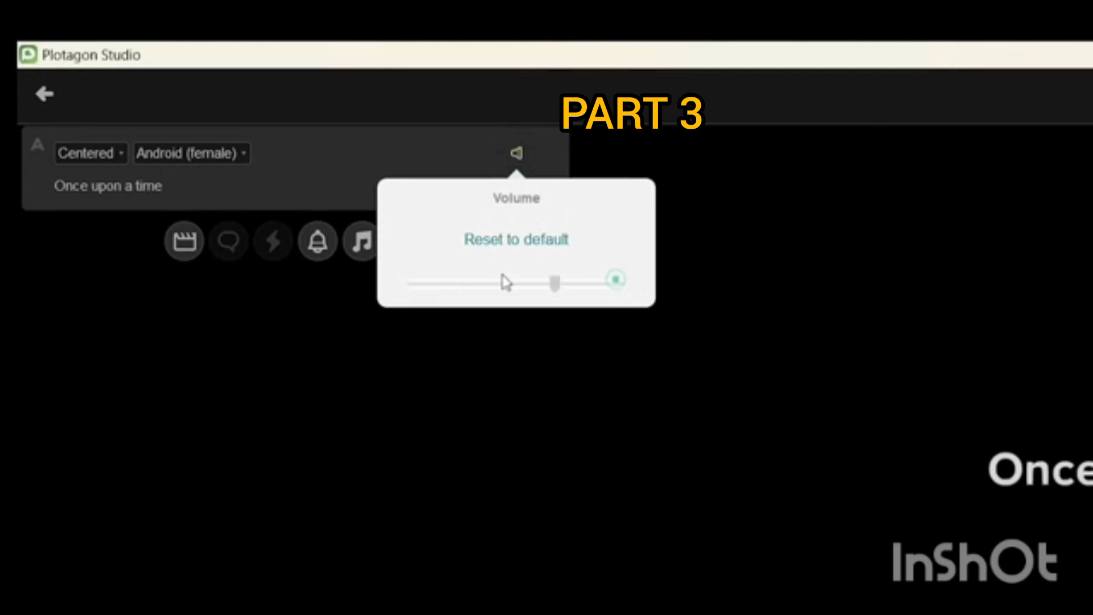
{"action": "left_click_drag", "start_coordinate": [506, 282], "coordinate": [390, 275]}
{"action": "left_click", "coordinate": [510, 153]}
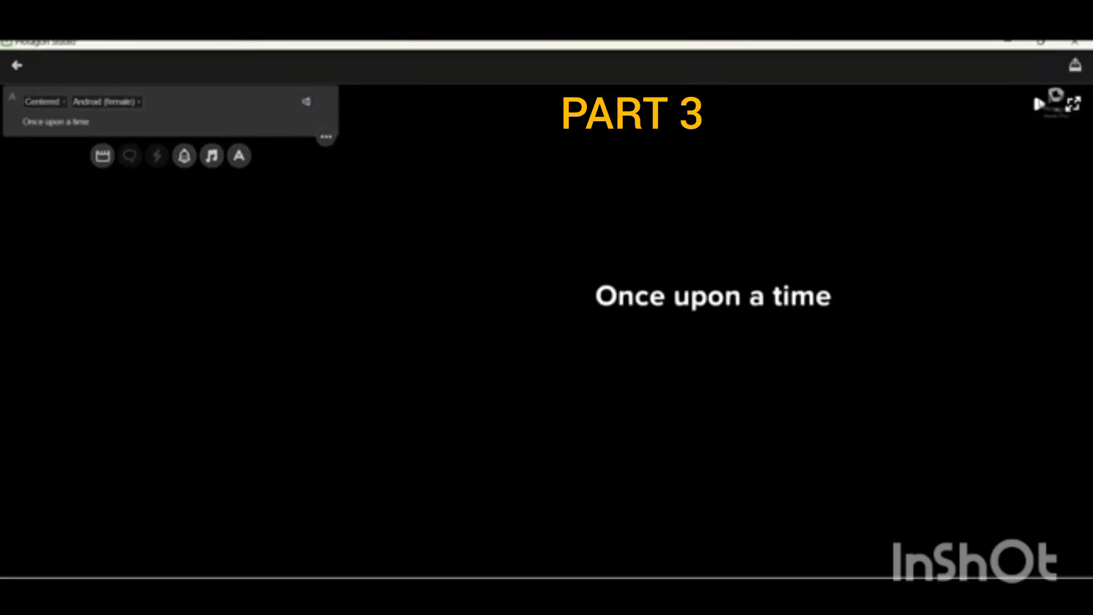
{"action": "left_click", "coordinate": [1037, 104]}
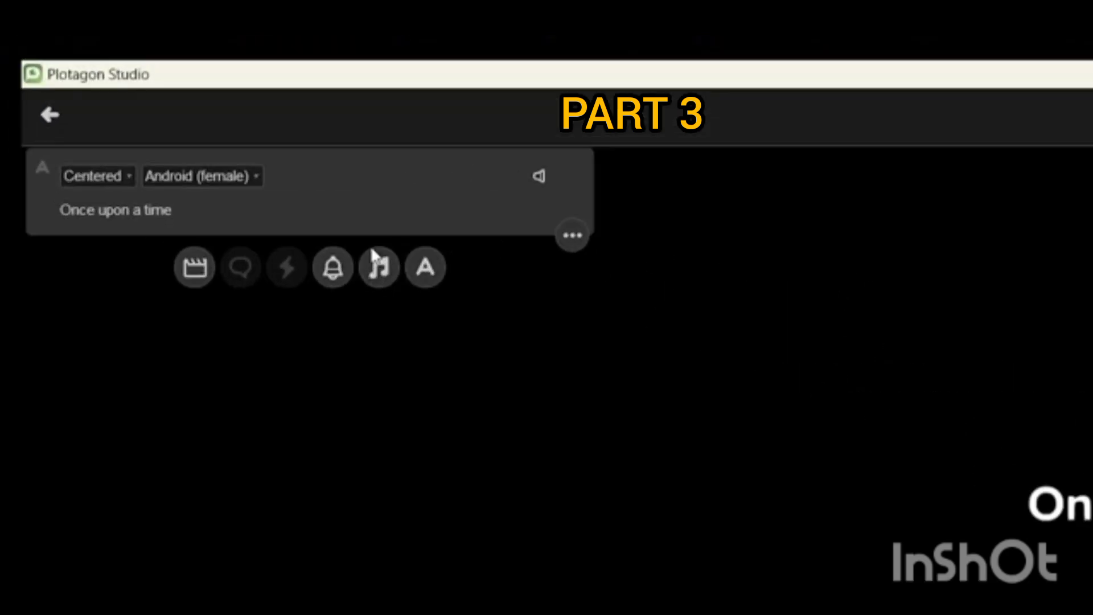
Step: Add a music block below the text and choose the War Movie track
{"action": "left_click", "coordinate": [381, 267]}
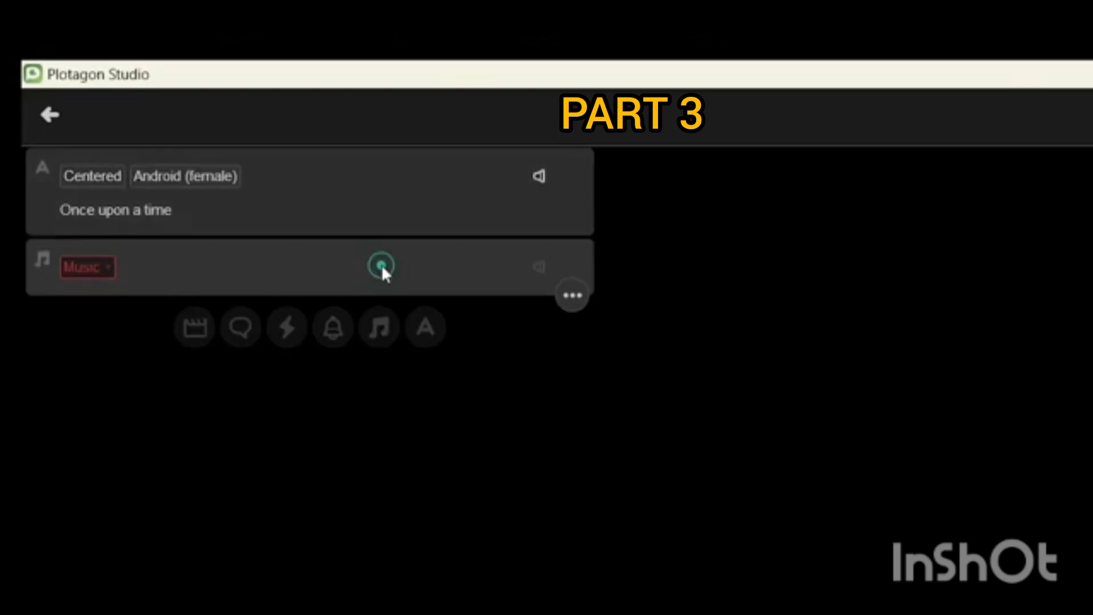
{"action": "left_click", "coordinate": [84, 259]}
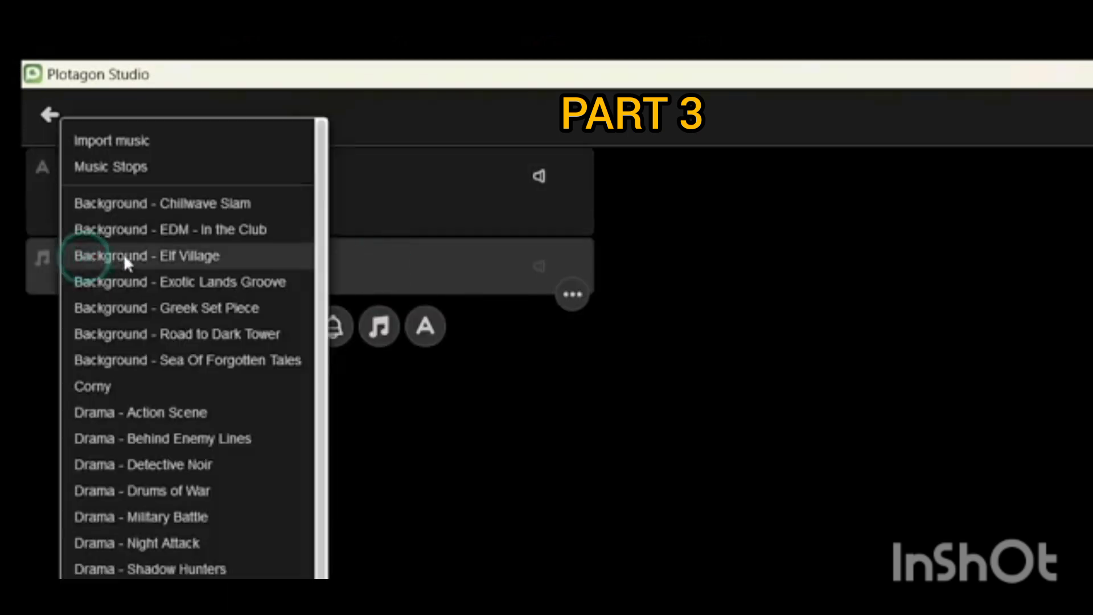
{"action": "scroll", "coordinate": [188, 341], "scroll_direction": "down", "scroll_amount": 3}
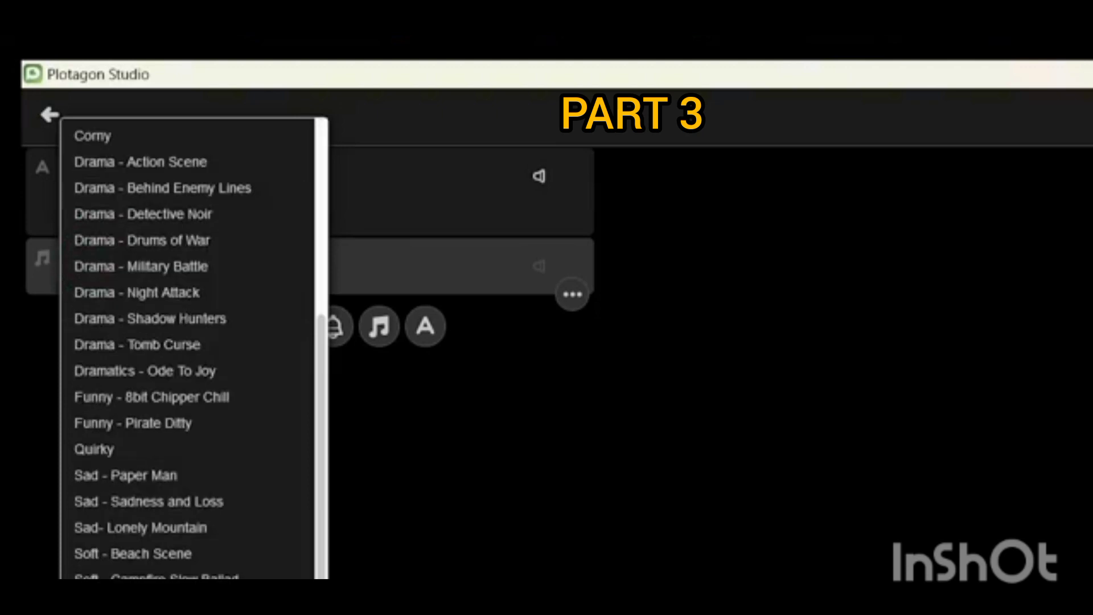
{"action": "scroll", "coordinate": [237, 298], "scroll_direction": "up", "scroll_amount": 3}
{"action": "scroll", "coordinate": [261, 432], "scroll_direction": "down", "scroll_amount": 3}
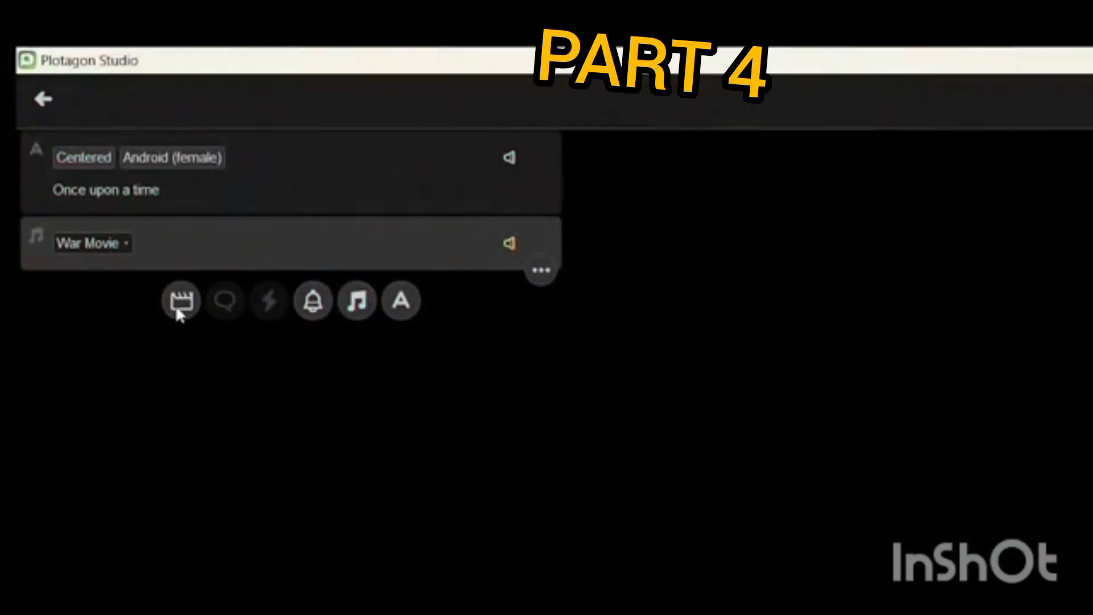
Step: Add a scene block after the music and set its location to Command bridge
{"action": "left_click", "coordinate": [176, 307]}
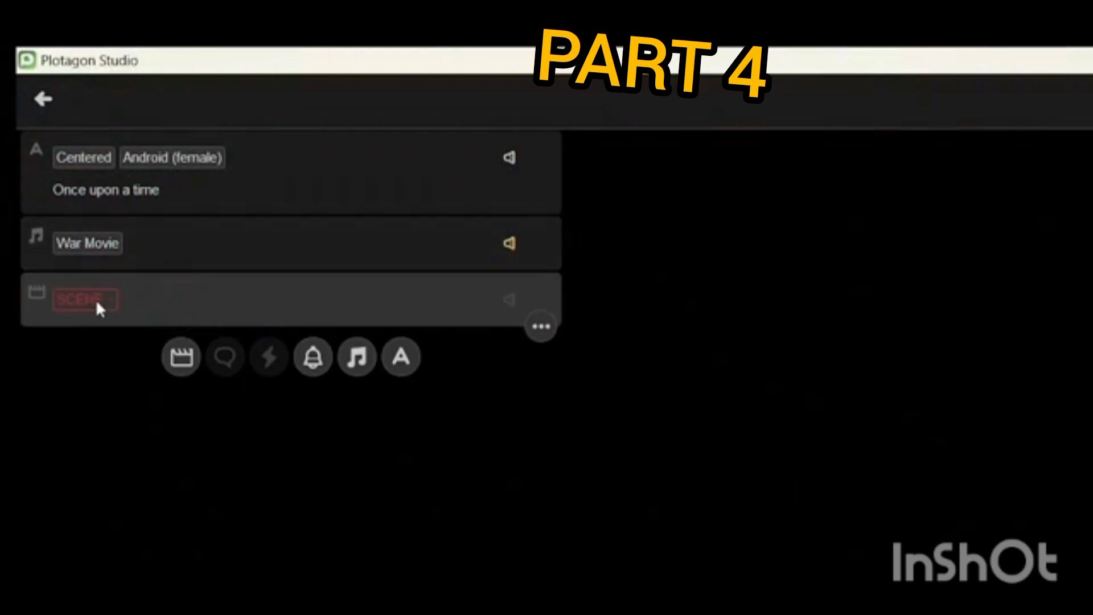
{"action": "left_click", "coordinate": [96, 299]}
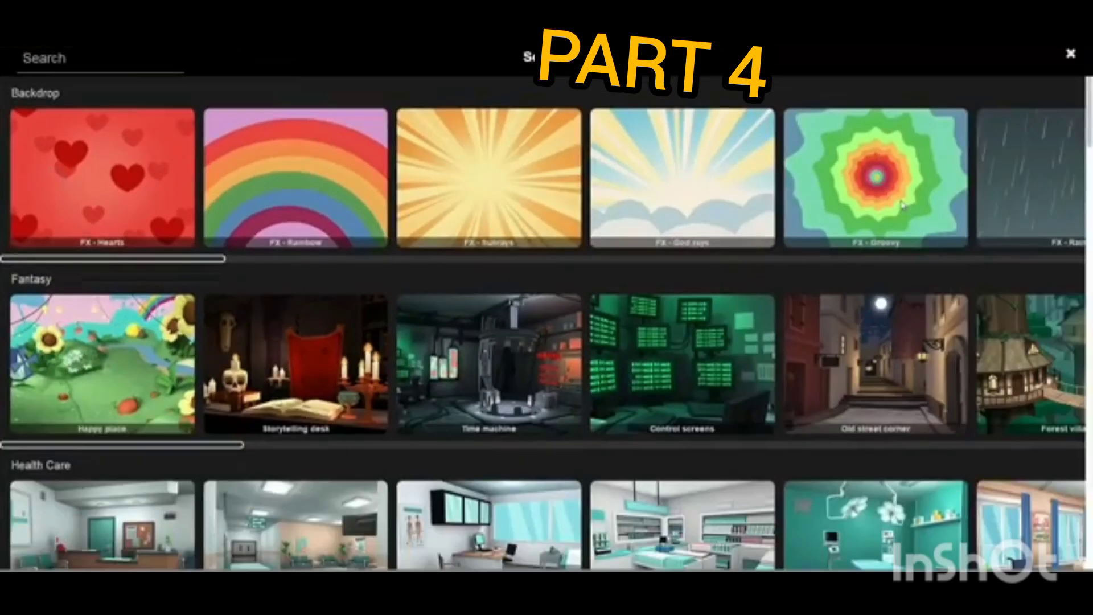
{"action": "scroll", "coordinate": [924, 259], "scroll_direction": "down", "scroll_amount": 15}
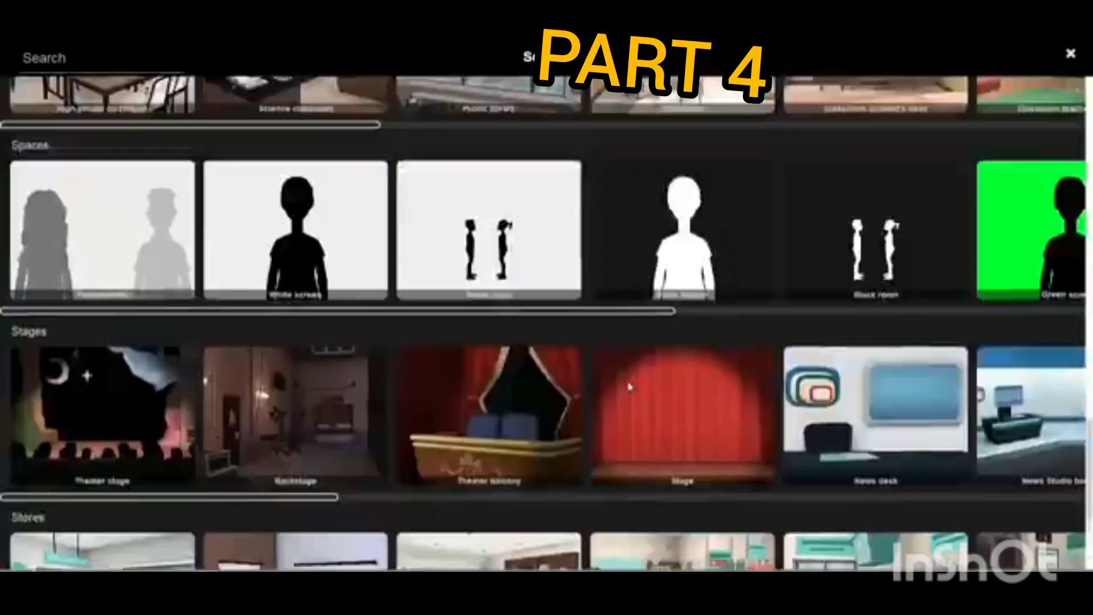
{"action": "scroll", "coordinate": [924, 260], "scroll_direction": "up", "scroll_amount": 15}
{"action": "left_click_drag", "start_coordinate": [226, 444], "coordinate": [627, 454]}
{"action": "left_click", "coordinate": [542, 354]}
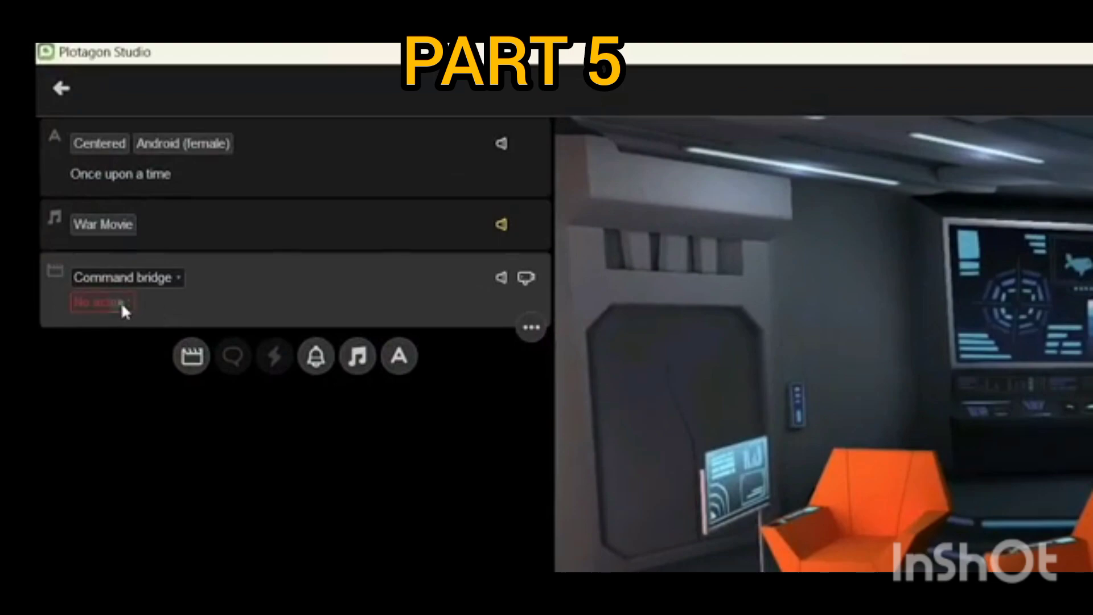
Step: Browse the available characters for the Command bridge scene's empty actor slot and start creating a new character
{"action": "left_click", "coordinate": [122, 305]}
{"action": "scroll", "coordinate": [600, 264], "scroll_direction": "down", "scroll_amount": 15}
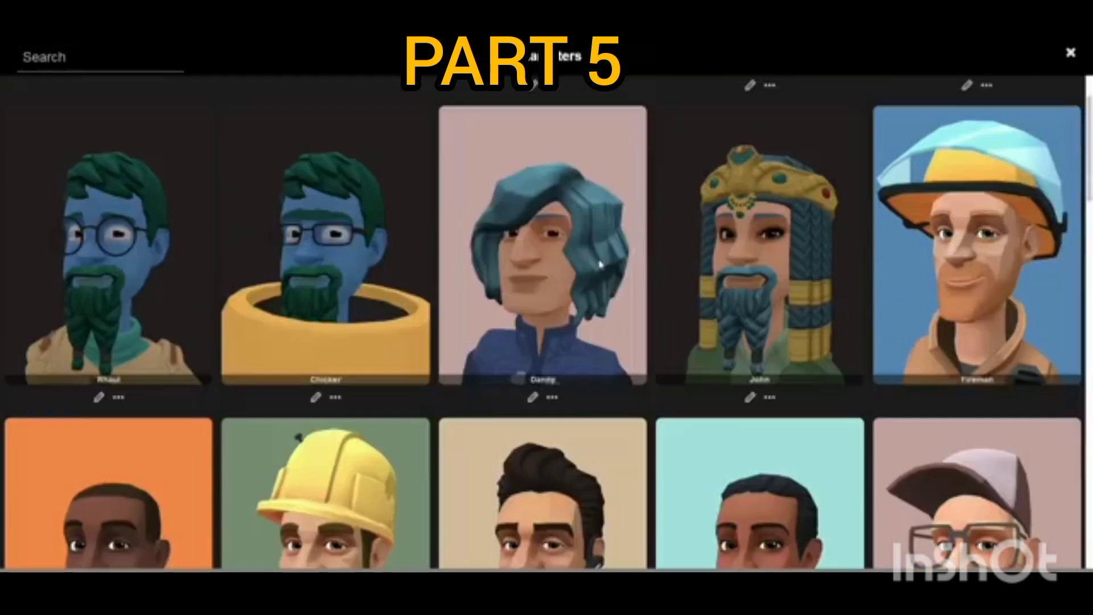
{"action": "scroll", "coordinate": [599, 264], "scroll_direction": "down", "scroll_amount": 15}
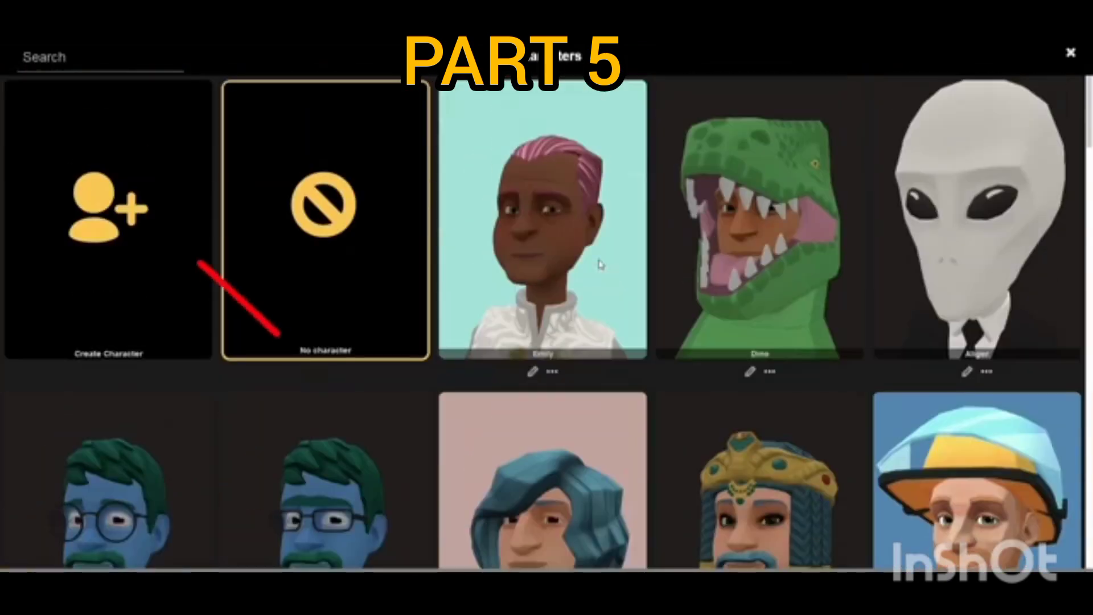
{"action": "left_click", "coordinate": [97, 232]}
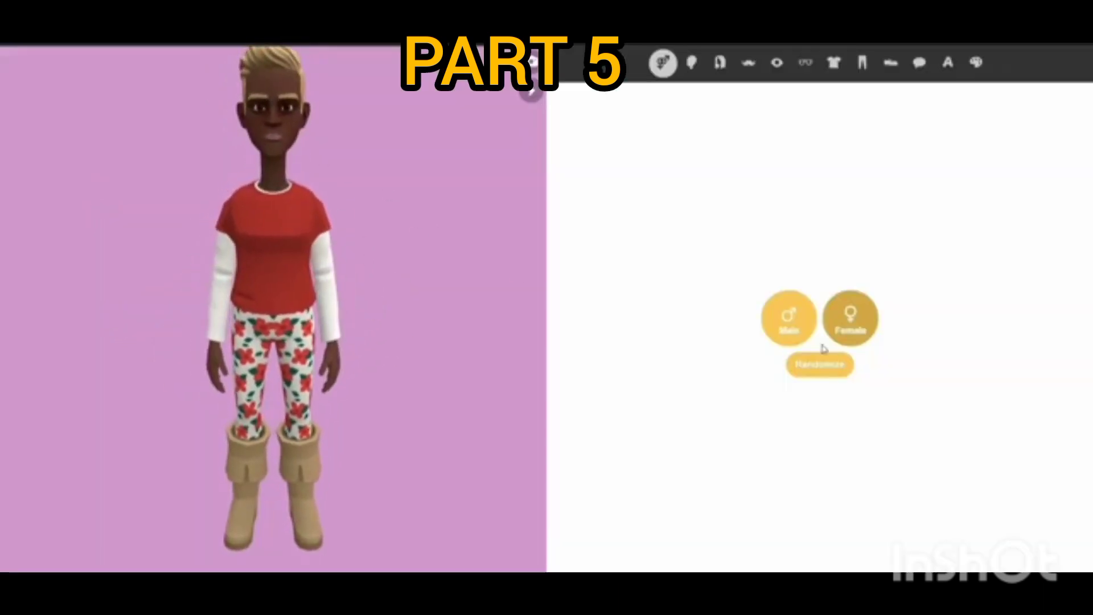
Step: Try the male and female bodies for the new character, and randomize its appearance
{"action": "left_click", "coordinate": [801, 326]}
{"action": "left_click", "coordinate": [849, 323]}
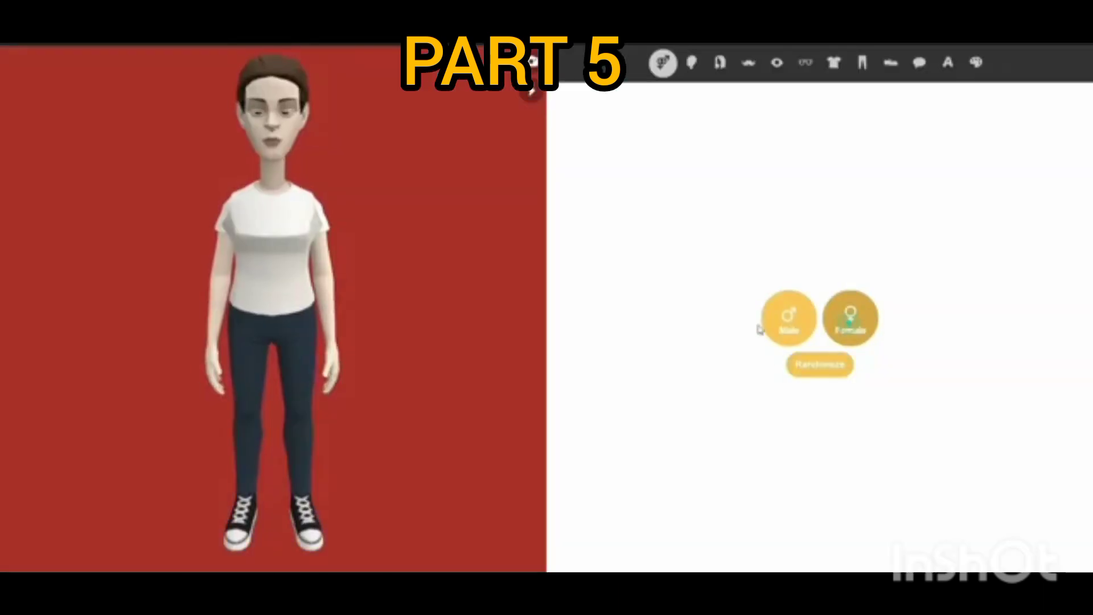
{"action": "left_click", "coordinate": [814, 365]}
{"action": "left_click", "coordinate": [814, 365]}
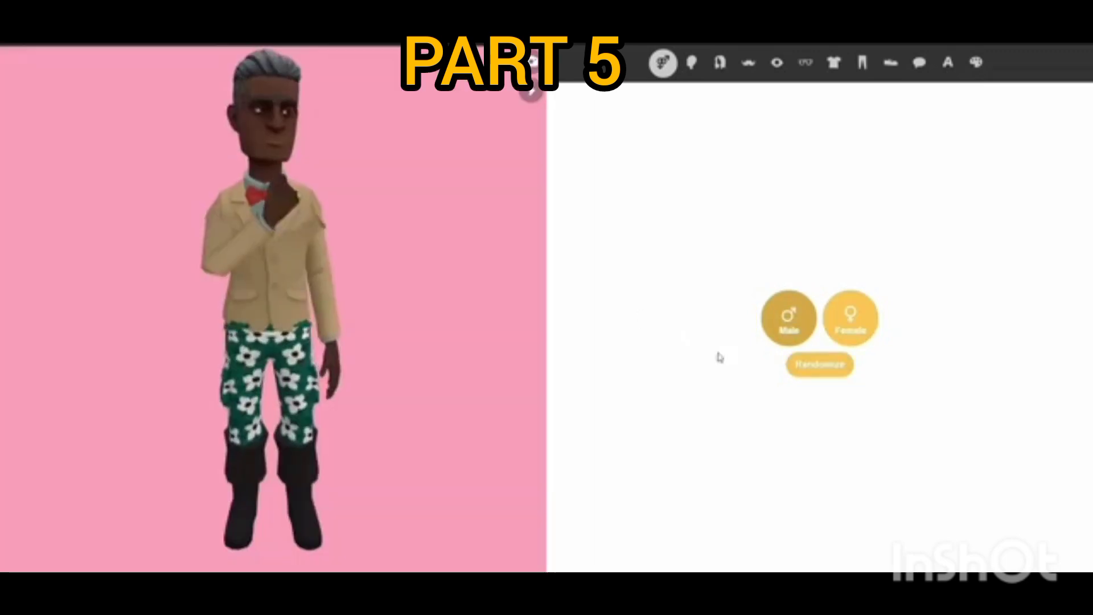
Step: Give the character the rounded oval face shape and the dark green skin colour
{"action": "left_click", "coordinate": [691, 62]}
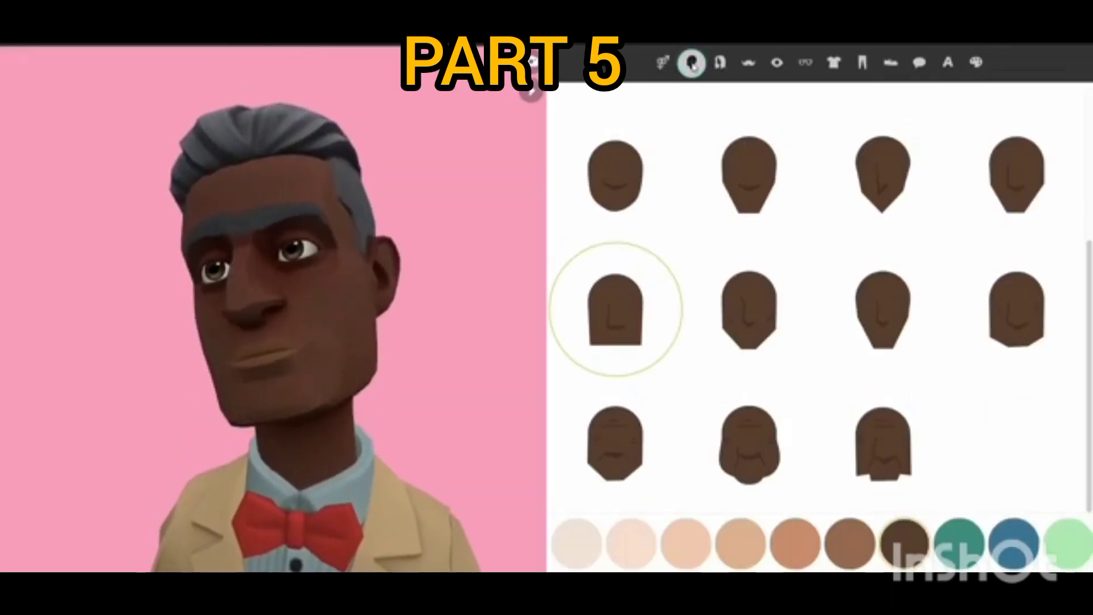
{"action": "left_click", "coordinate": [634, 149]}
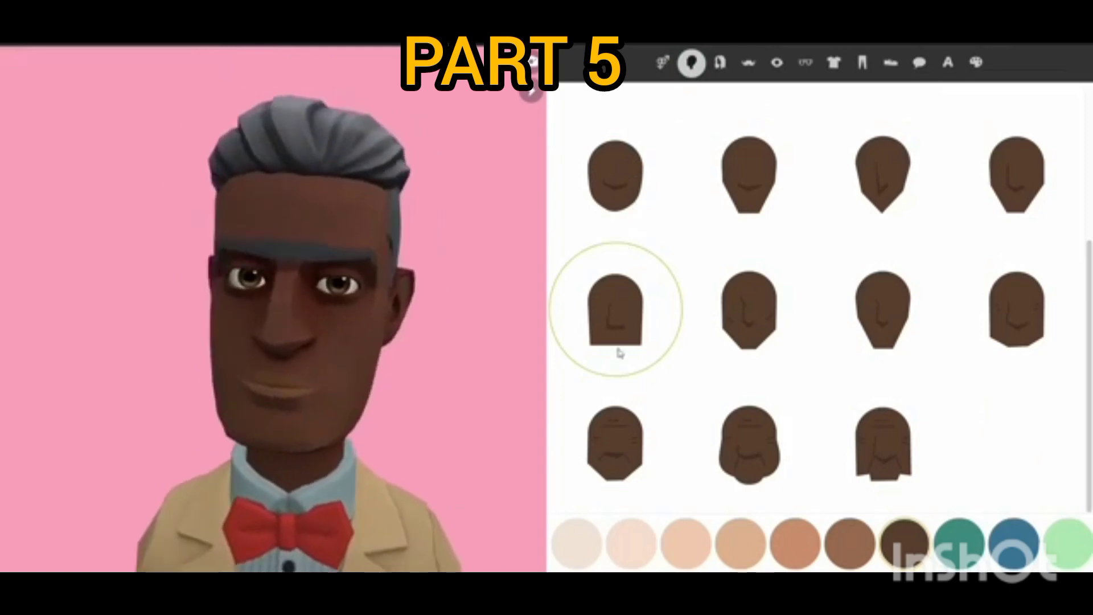
{"action": "scroll", "coordinate": [669, 330], "scroll_direction": "up", "scroll_amount": 4}
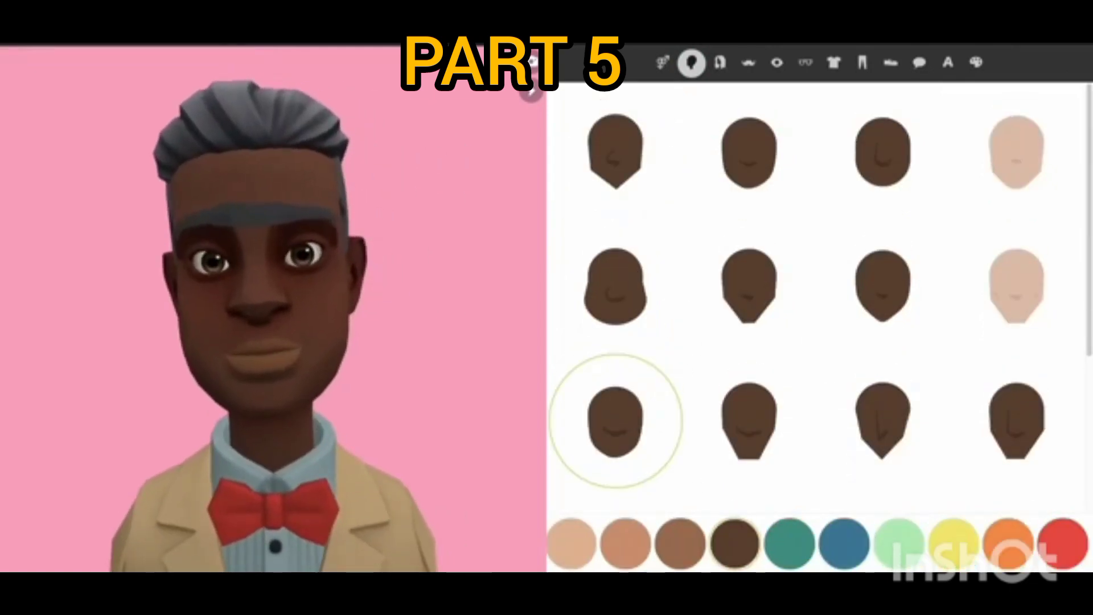
{"action": "left_click_drag", "start_coordinate": [802, 544], "coordinate": [674, 544]}
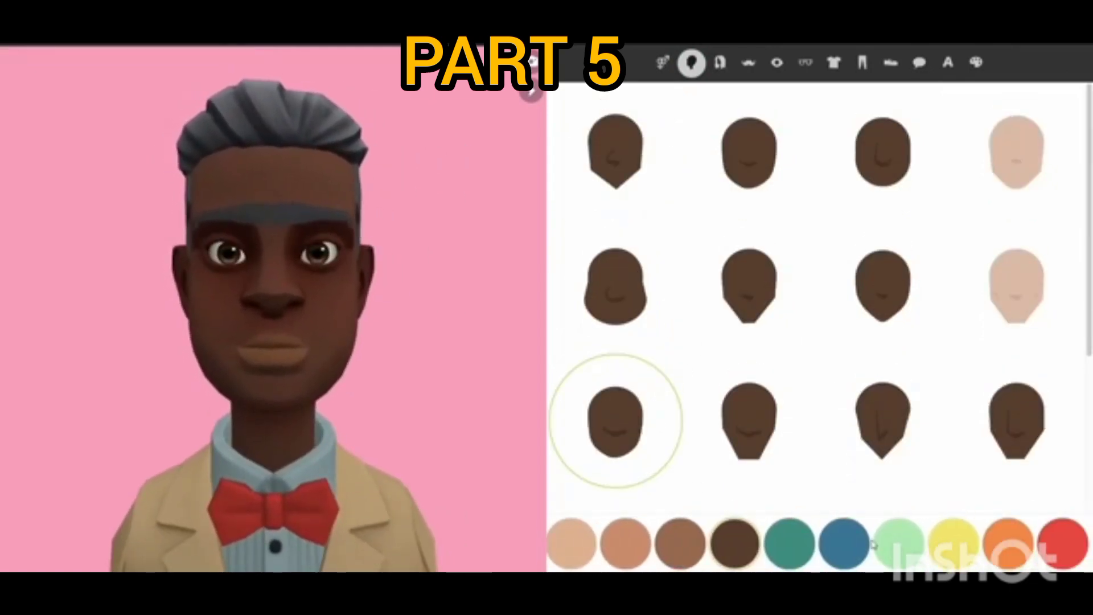
{"action": "left_click", "coordinate": [898, 540]}
{"action": "left_click", "coordinate": [784, 538]}
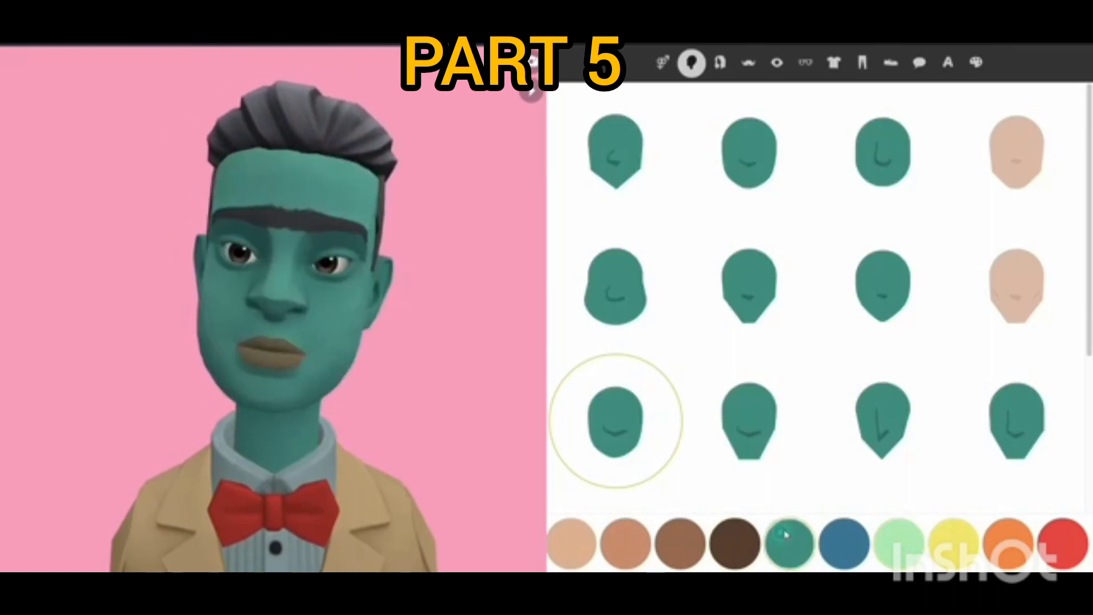
Step: Try several hairstyles on the character, including the red curled one, and choose the no-hair option
{"action": "left_click", "coordinate": [719, 62]}
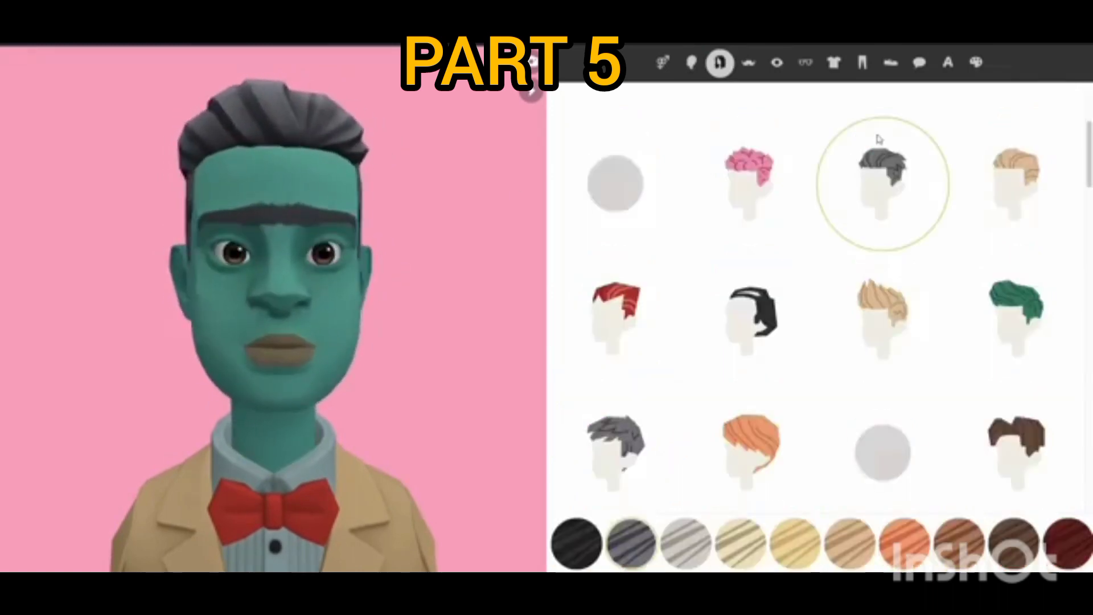
{"action": "left_click", "coordinate": [615, 143]}
{"action": "scroll", "coordinate": [813, 287], "scroll_direction": "down", "scroll_amount": 5}
{"action": "scroll", "coordinate": [812, 287], "scroll_direction": "down", "scroll_amount": 15}
{"action": "left_click", "coordinate": [886, 278]}
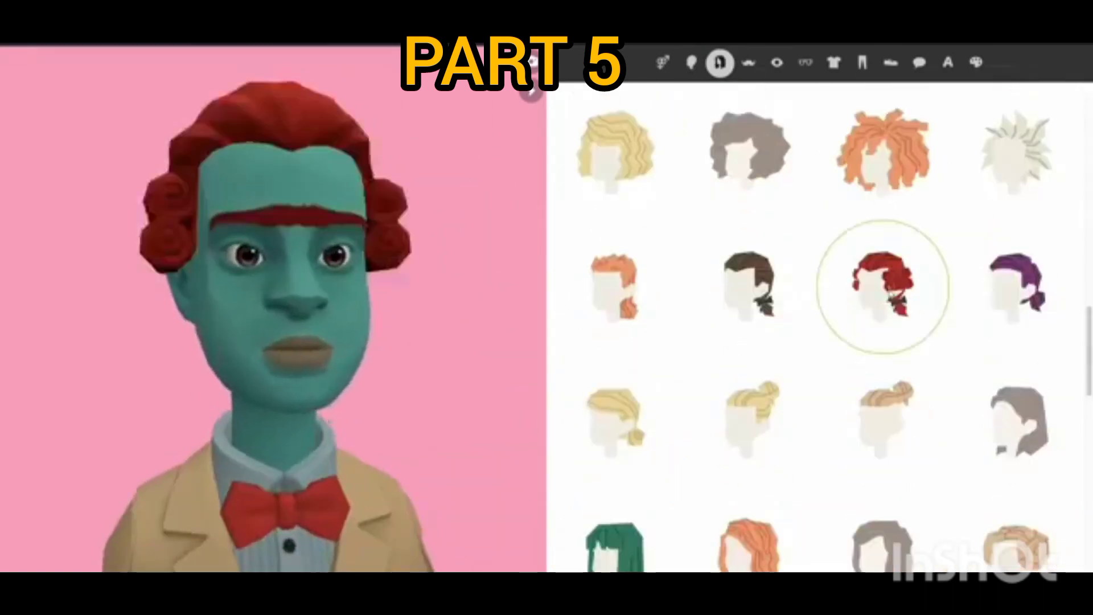
{"action": "scroll", "coordinate": [812, 286], "scroll_direction": "down", "scroll_amount": 12}
{"action": "left_click", "coordinate": [749, 256]}
{"action": "left_click", "coordinate": [616, 251]}
{"action": "scroll", "coordinate": [681, 229], "scroll_direction": "up", "scroll_amount": 6}
{"action": "scroll", "coordinate": [681, 230], "scroll_direction": "up", "scroll_amount": 20}
{"action": "left_click", "coordinate": [612, 146]}
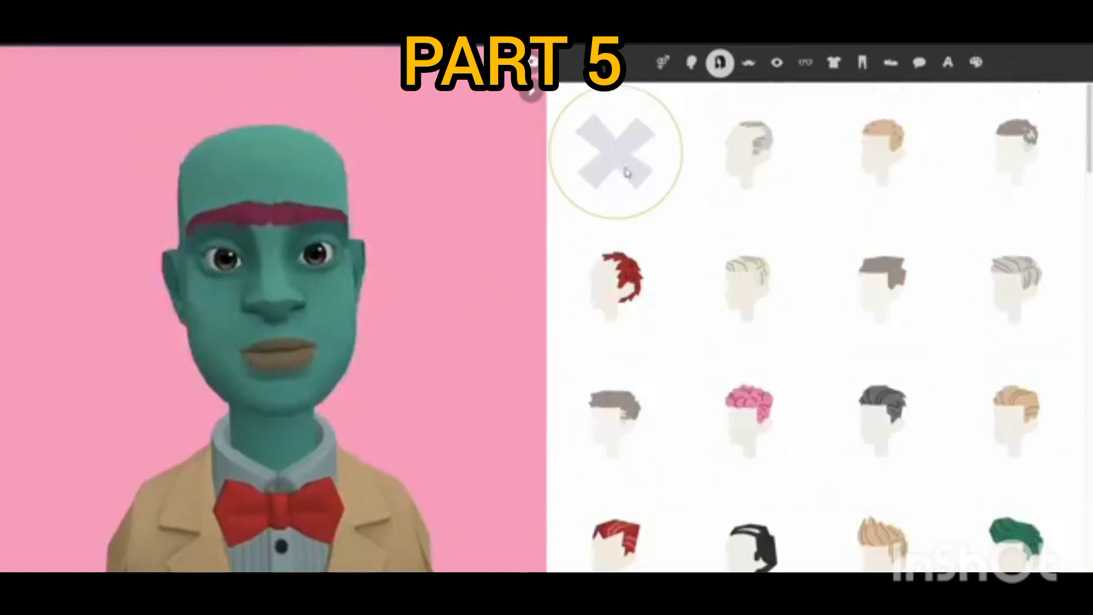
Step: Try the purple goatee and the braided beard in orange on the character, and remove the facial hair
{"action": "left_click", "coordinate": [748, 63]}
{"action": "scroll", "coordinate": [823, 394], "scroll_direction": "down", "scroll_amount": 3}
{"action": "left_click", "coordinate": [615, 366]}
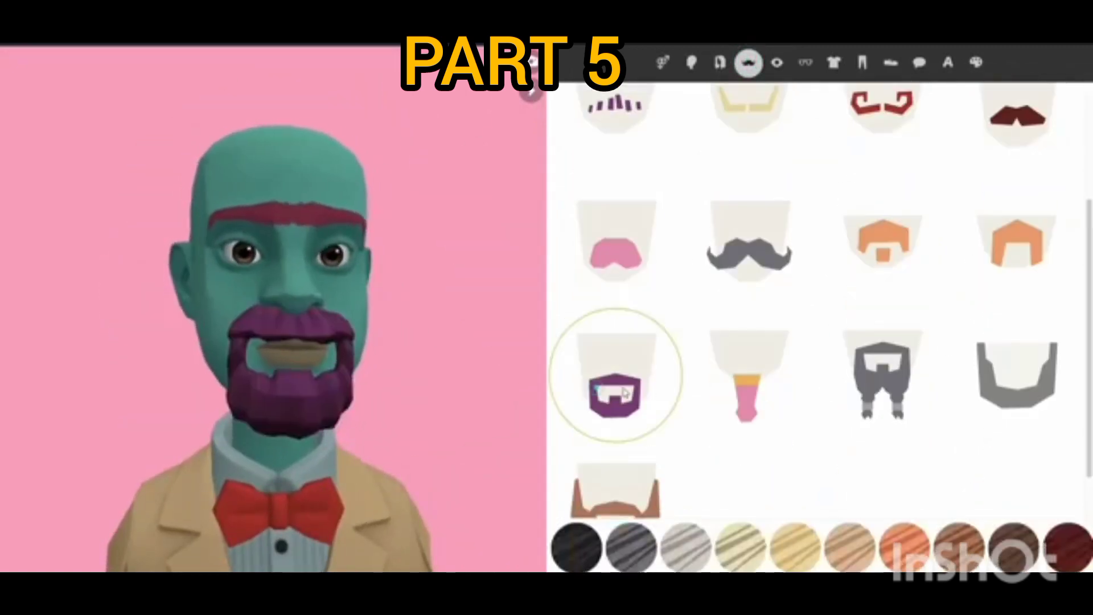
{"action": "left_click", "coordinate": [880, 366]}
{"action": "left_click", "coordinate": [903, 542]}
{"action": "scroll", "coordinate": [756, 285], "scroll_direction": "up", "scroll_amount": 3}
{"action": "left_click", "coordinate": [615, 151]}
Step: Give the character red eyes with no eye makeup, black eyebrows and yellow lips
{"action": "left_click", "coordinate": [777, 62]}
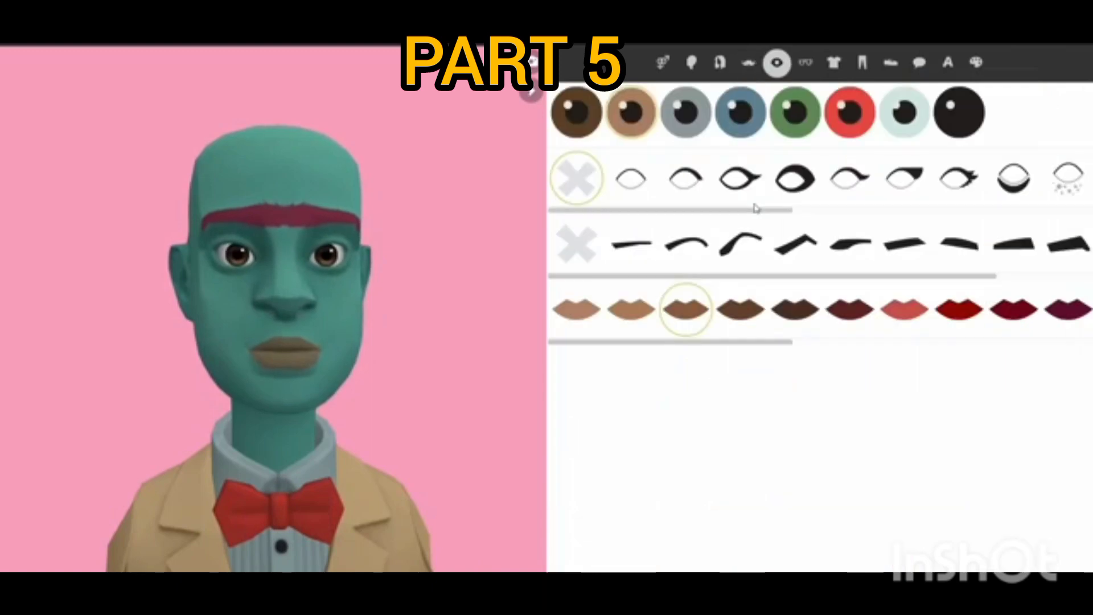
{"action": "scroll", "coordinate": [797, 178], "scroll_direction": "right", "scroll_amount": 8}
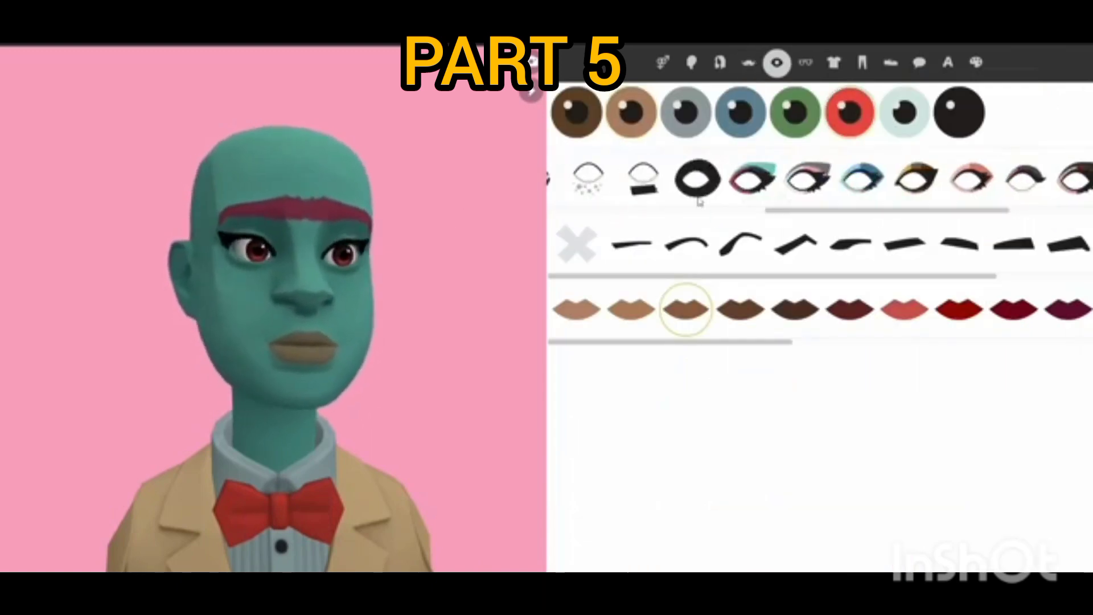
{"action": "left_click", "coordinate": [577, 178]}
{"action": "scroll", "coordinate": [929, 251], "scroll_direction": "right", "scroll_amount": 3}
{"action": "left_click", "coordinate": [953, 245]}
{"action": "left_click", "coordinate": [1008, 309]}
Step: Try the red devil-horn headband and the red flowered skull mask on the character
{"action": "left_click", "coordinate": [805, 63]}
{"action": "scroll", "coordinate": [762, 273], "scroll_direction": "down", "scroll_amount": 12}
{"action": "left_click", "coordinate": [749, 267]}
{"action": "scroll", "coordinate": [762, 273], "scroll_direction": "down", "scroll_amount": 10}
{"action": "left_click", "coordinate": [615, 296]}
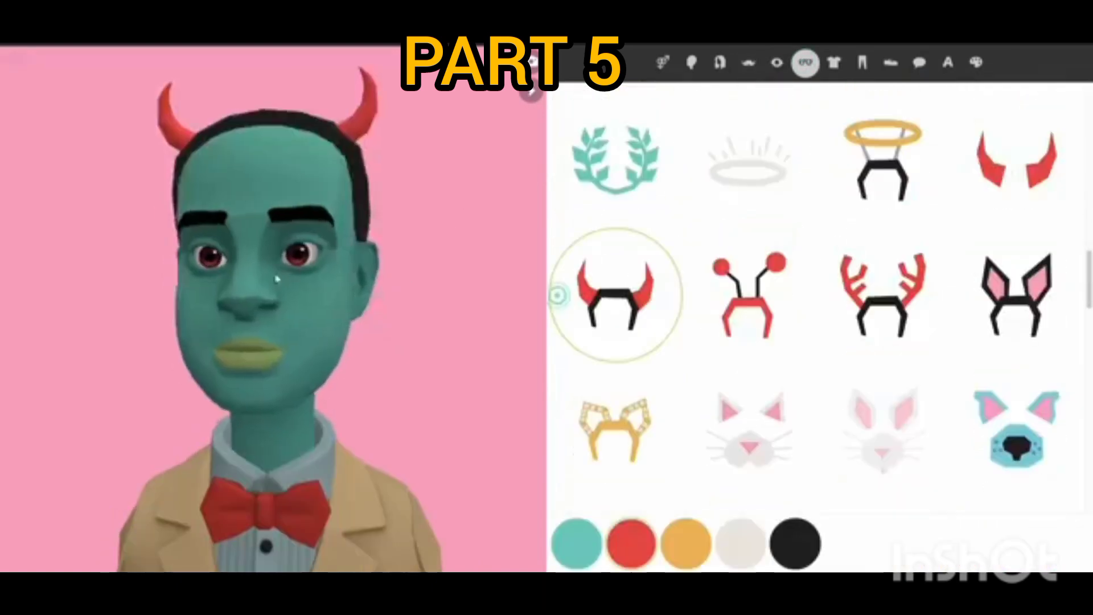
{"action": "left_click_drag", "start_coordinate": [1089, 279], "coordinate": [1068, 90]}
{"action": "left_click", "coordinate": [1017, 494]}
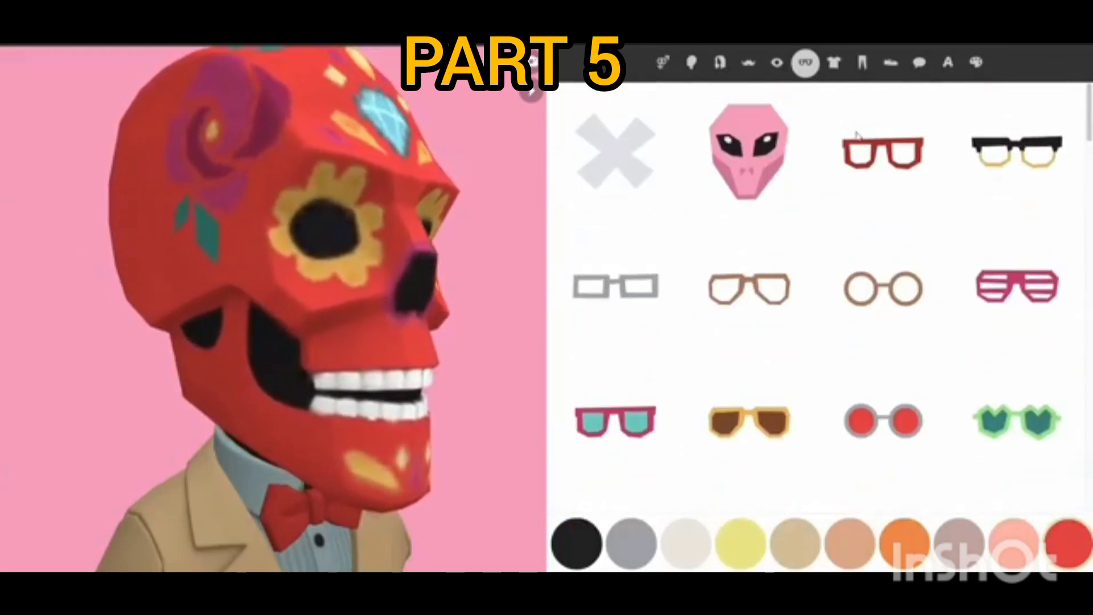
Step: Put the alien head on the character and colour it dark green
{"action": "left_click", "coordinate": [749, 150]}
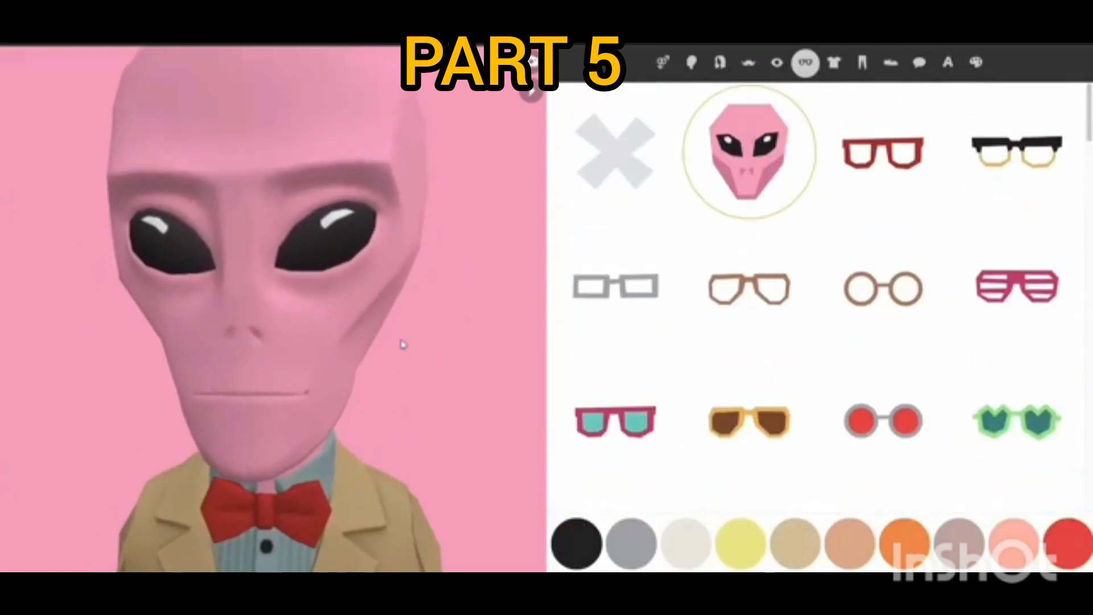
{"action": "scroll", "coordinate": [950, 544], "scroll_direction": "right", "scroll_amount": 8}
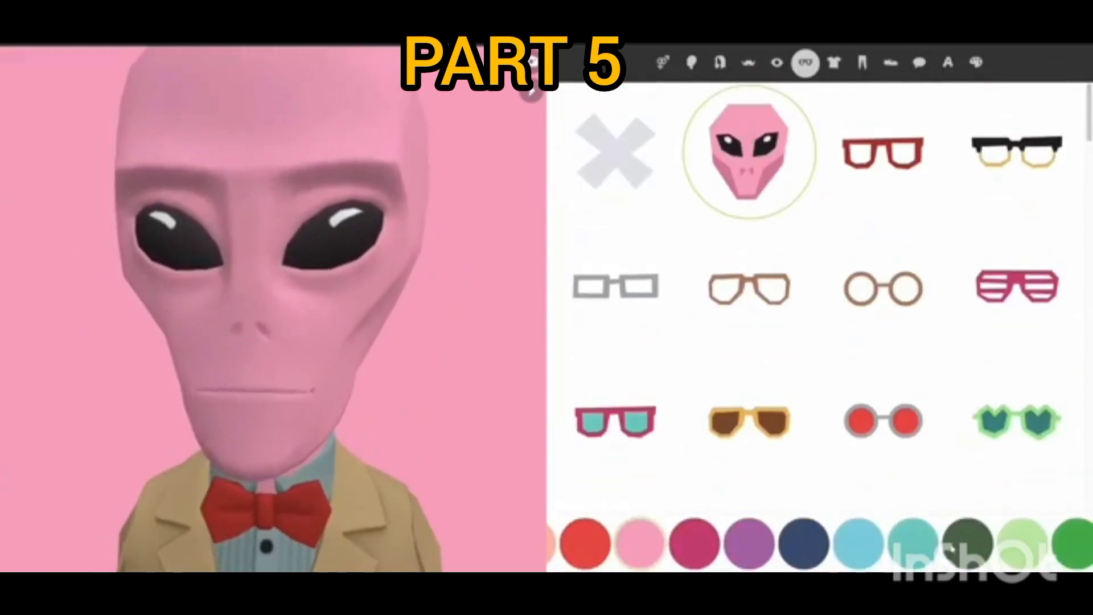
{"action": "left_click", "coordinate": [950, 544]}
{"action": "mouse_move", "coordinate": [285, 413]}
{"action": "left_mouse_down"}
{"action": "mouse_move", "coordinate": [276, 466]}
{"action": "mouse_move", "coordinate": [329, 410]}
{"action": "mouse_move", "coordinate": [296, 342]}
{"action": "mouse_move", "coordinate": [322, 347]}
{"action": "mouse_move", "coordinate": [293, 280]}
{"action": "left_mouse_up"}
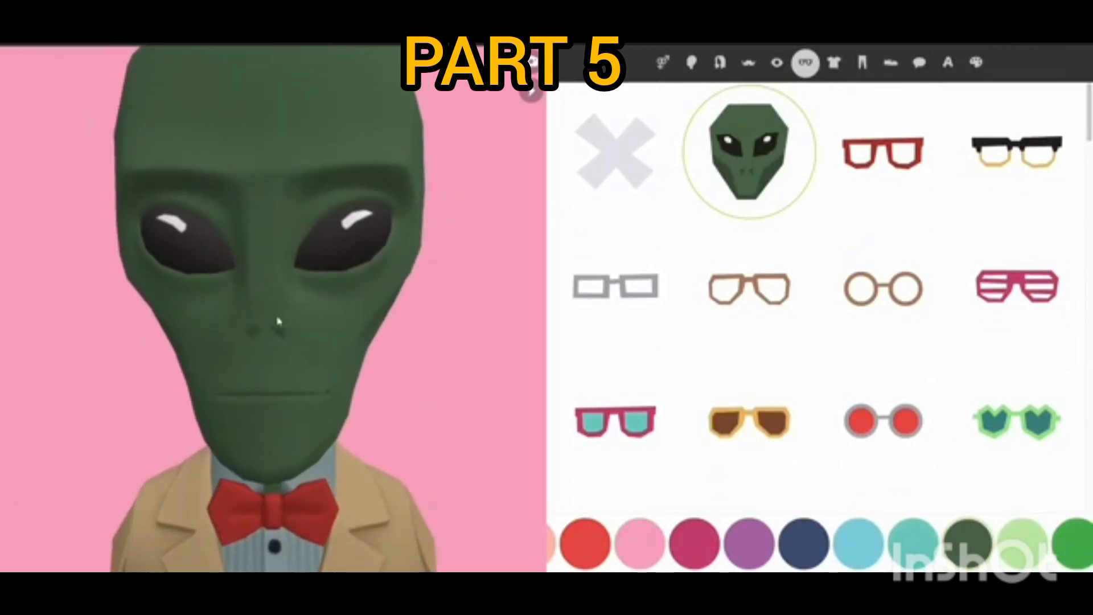
Step: Replace the character's tan jacket with the white astronaut suit top
{"action": "left_click", "coordinate": [834, 71]}
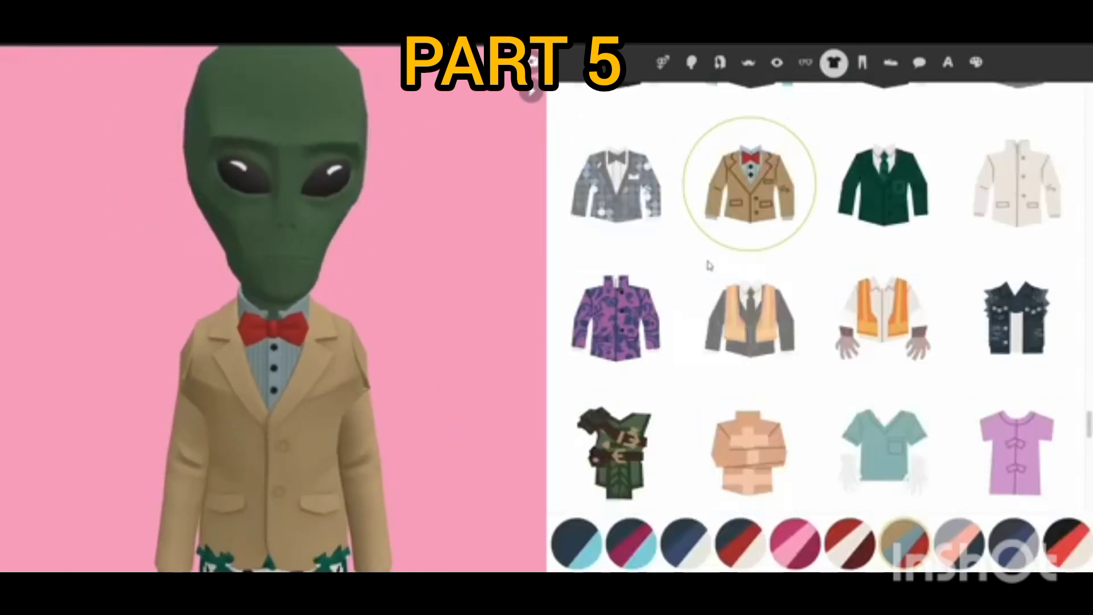
{"action": "scroll", "coordinate": [730, 336], "scroll_direction": "down", "scroll_amount": 15}
{"action": "left_click", "coordinate": [616, 210]}
{"action": "left_click", "coordinate": [706, 549]}
{"action": "scroll", "coordinate": [776, 239], "scroll_direction": "down", "scroll_amount": 3}
Step: Try the pink ruffled skirt and the plain white skirt on the character, and choose the white astronaut trousers
{"action": "left_click", "coordinate": [863, 64]}
{"action": "left_click", "coordinate": [626, 319]}
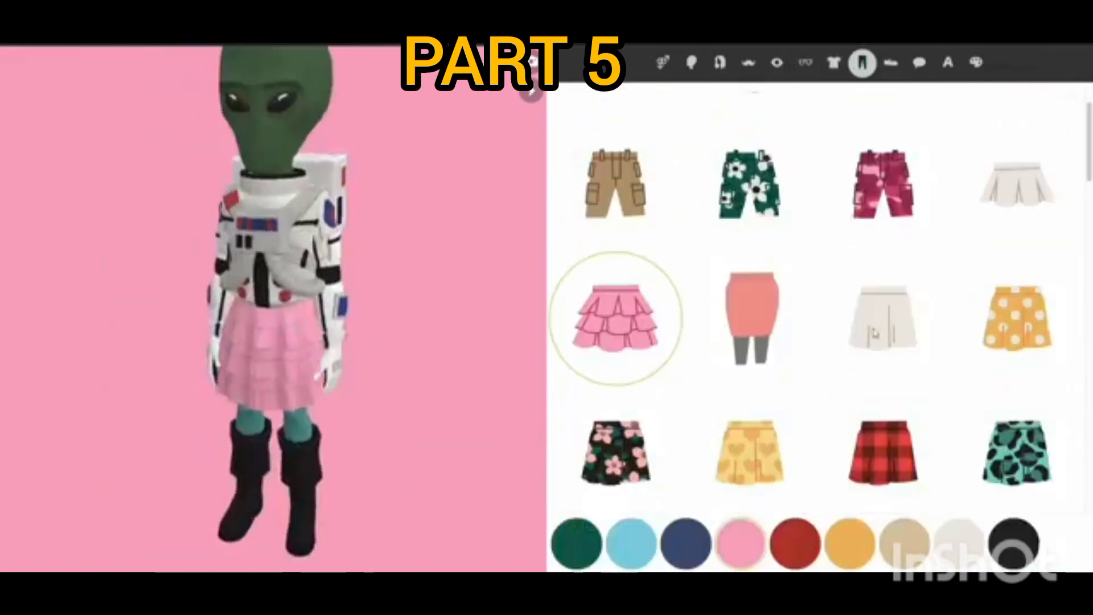
{"action": "scroll", "coordinate": [874, 332], "scroll_direction": "down", "scroll_amount": 5}
{"action": "left_click", "coordinate": [874, 332]}
{"action": "scroll", "coordinate": [873, 332], "scroll_direction": "down", "scroll_amount": 15}
{"action": "left_click", "coordinate": [616, 350]}
Step: Give the character the low laced boots and colour them white
{"action": "left_click", "coordinate": [891, 63]}
{"action": "left_click", "coordinate": [1013, 318]}
{"action": "left_click", "coordinate": [732, 170]}
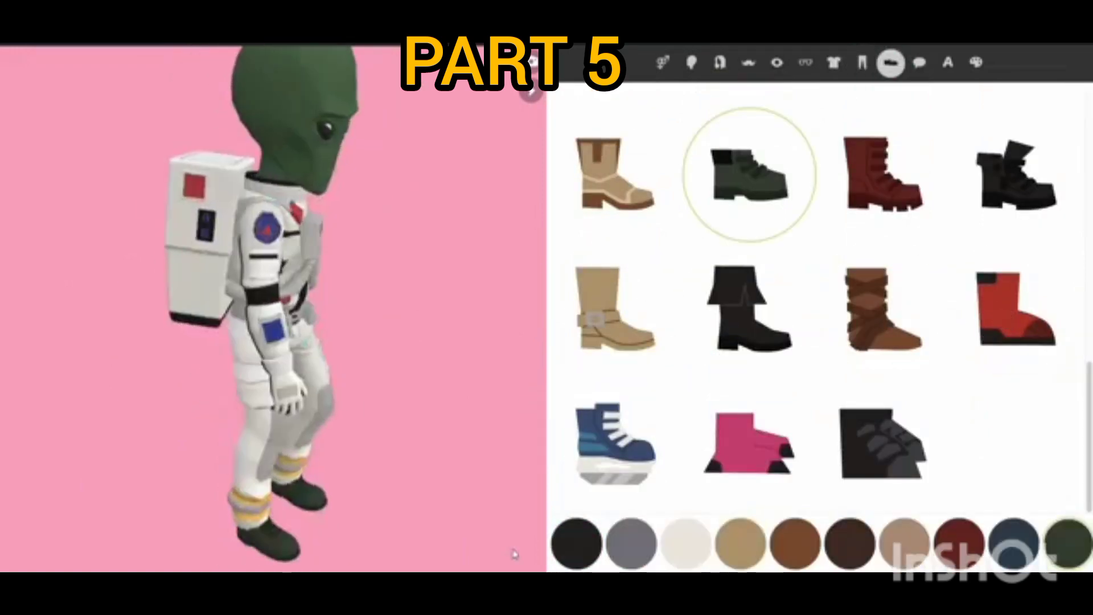
{"action": "left_click", "coordinate": [685, 541]}
Step: Try different shades of the character's English voice, including the black one, and return to the lightest
{"action": "left_click", "coordinate": [919, 63]}
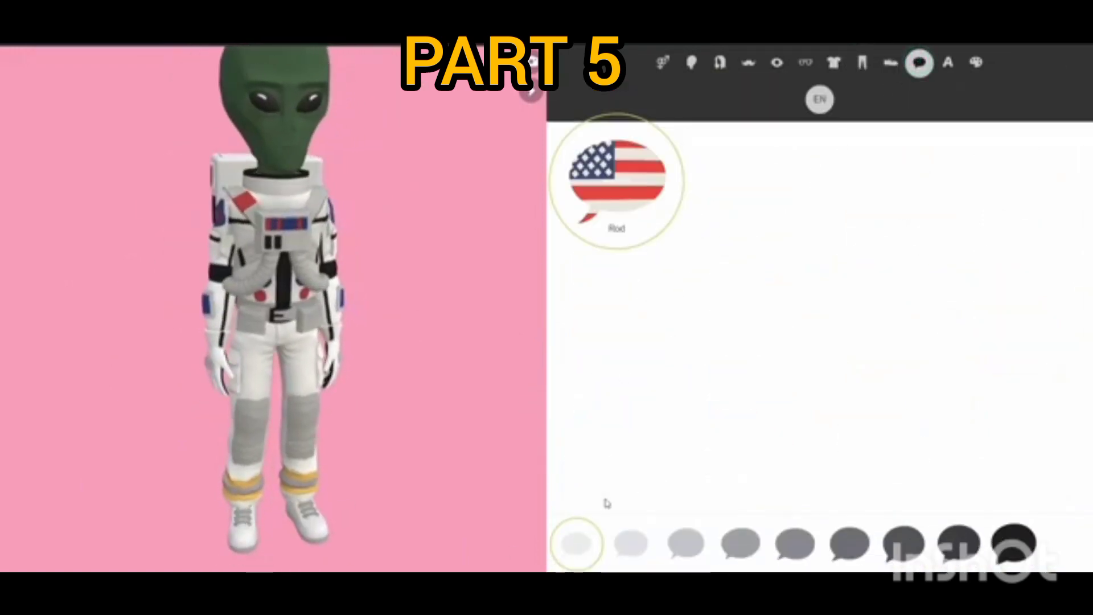
{"action": "left_click", "coordinate": [620, 537]}
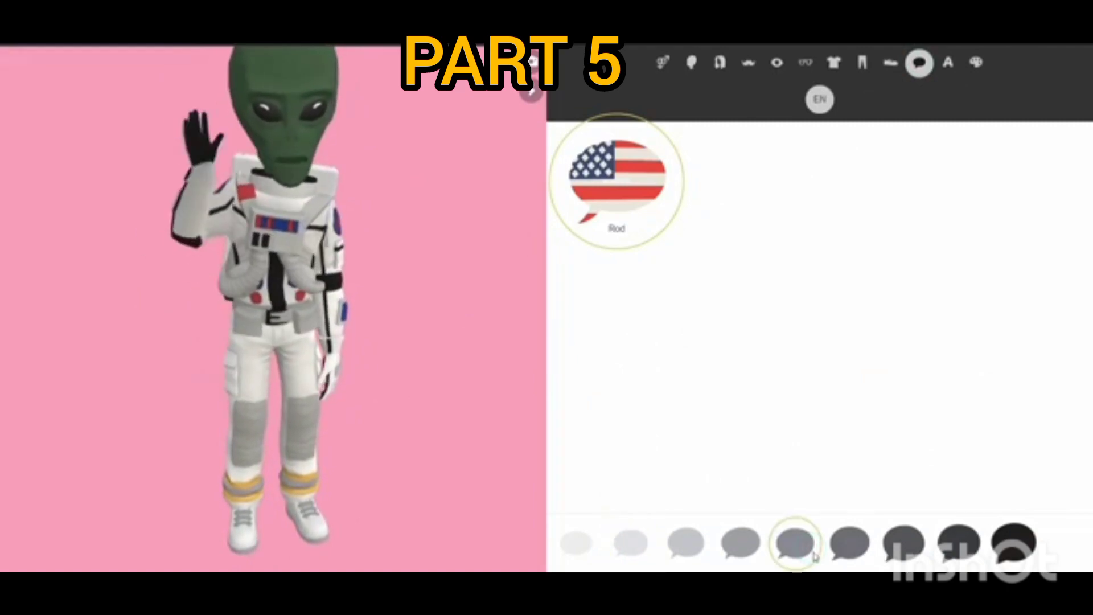
{"action": "left_click", "coordinate": [1015, 541]}
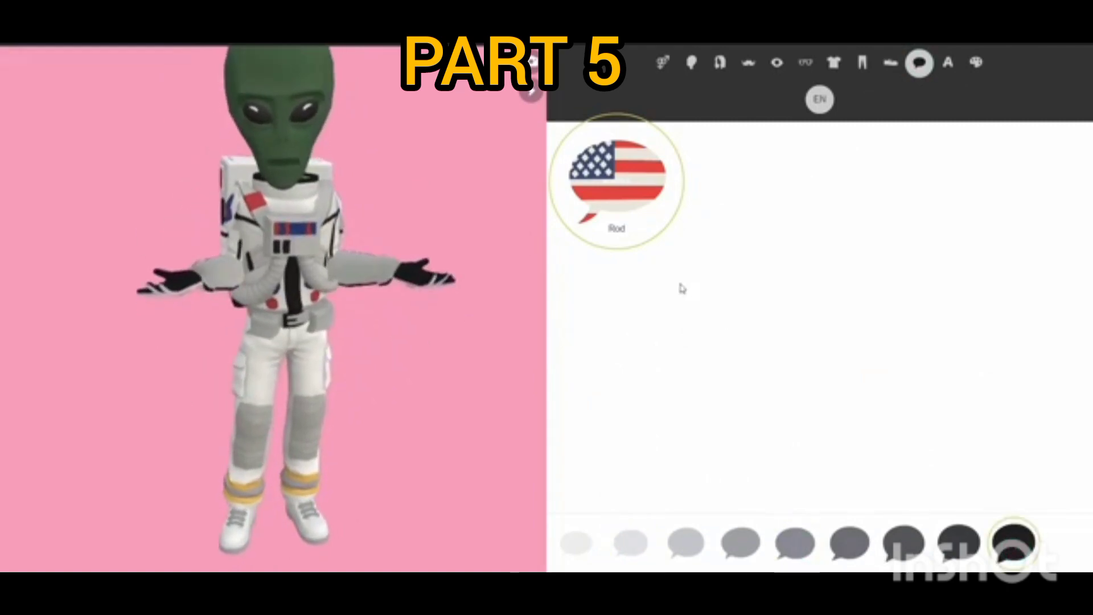
{"action": "left_click", "coordinate": [575, 544]}
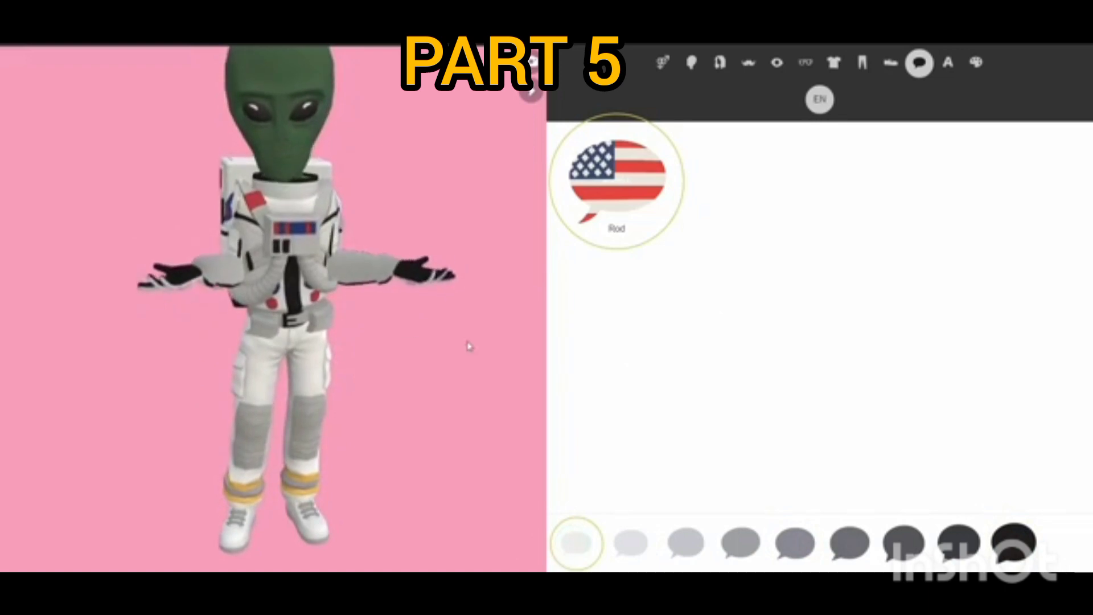
Step: Name the character Alibaba, finish the design, and cast it as the first actor in the scene
{"action": "left_click", "coordinate": [948, 62]}
{"action": "left_click", "coordinate": [805, 313]}
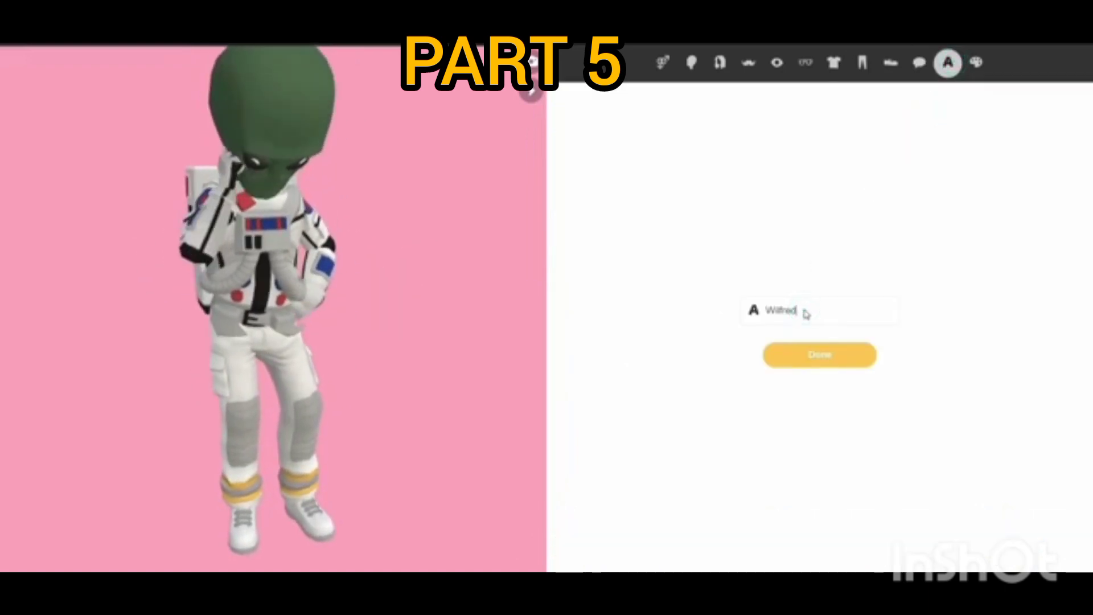
{"action": "key", "text": "BackSpace"}
{"action": "key", "text": "BackSpace"}
{"action": "key", "text": "BackSpace"}
{"action": "key", "text": "BackSpace"}
{"action": "key", "text": "BackSpace"}
{"action": "key", "text": "BackSpace"}
{"action": "type", "text": "Alibaba"}
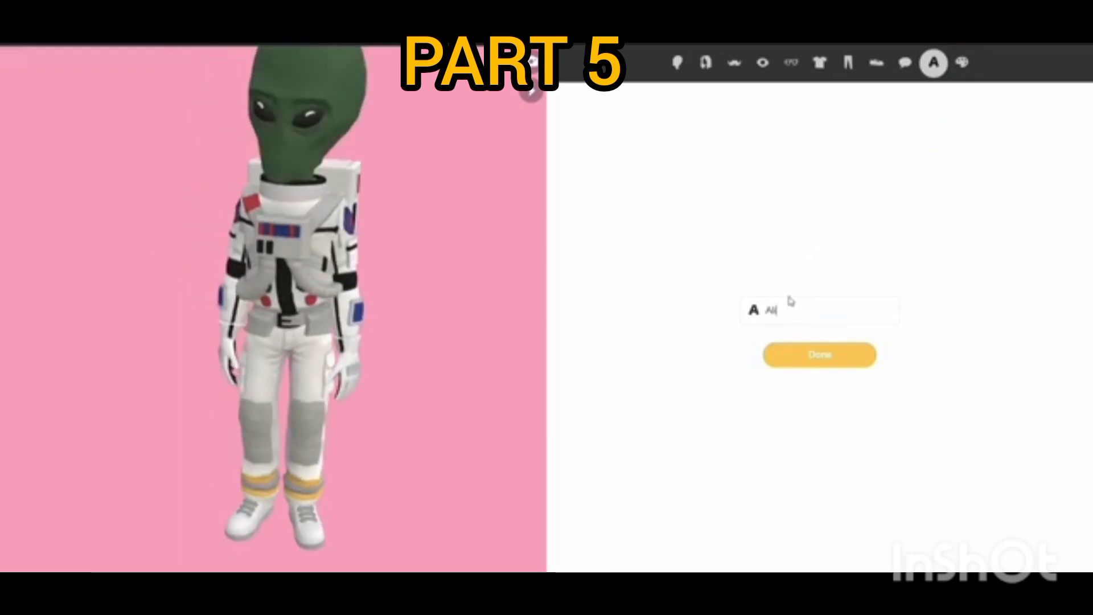
{"action": "left_click", "coordinate": [820, 357]}
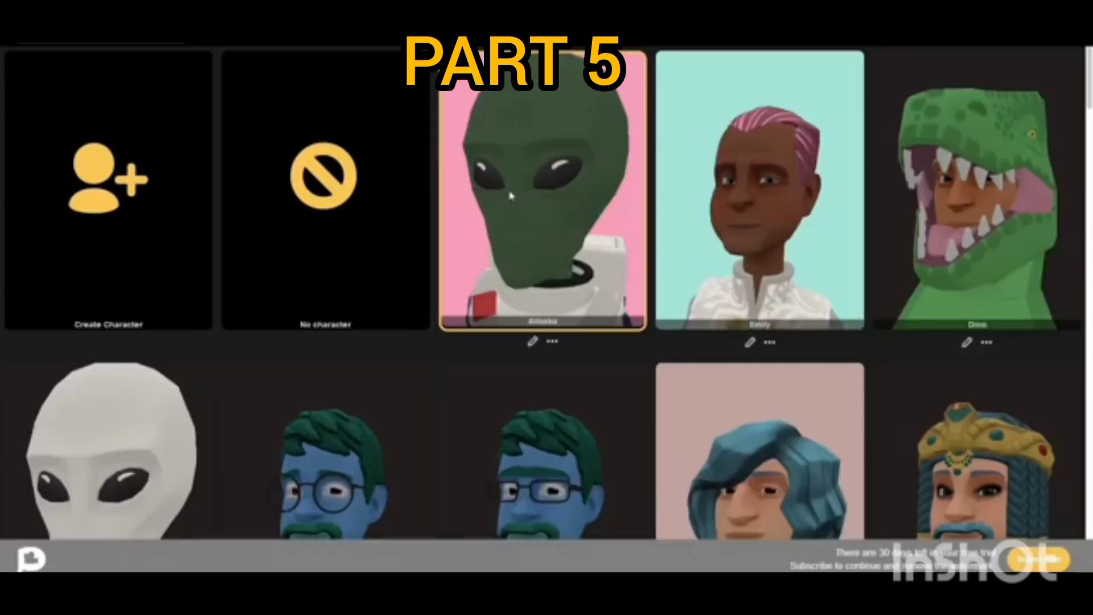
{"action": "left_click", "coordinate": [575, 188]}
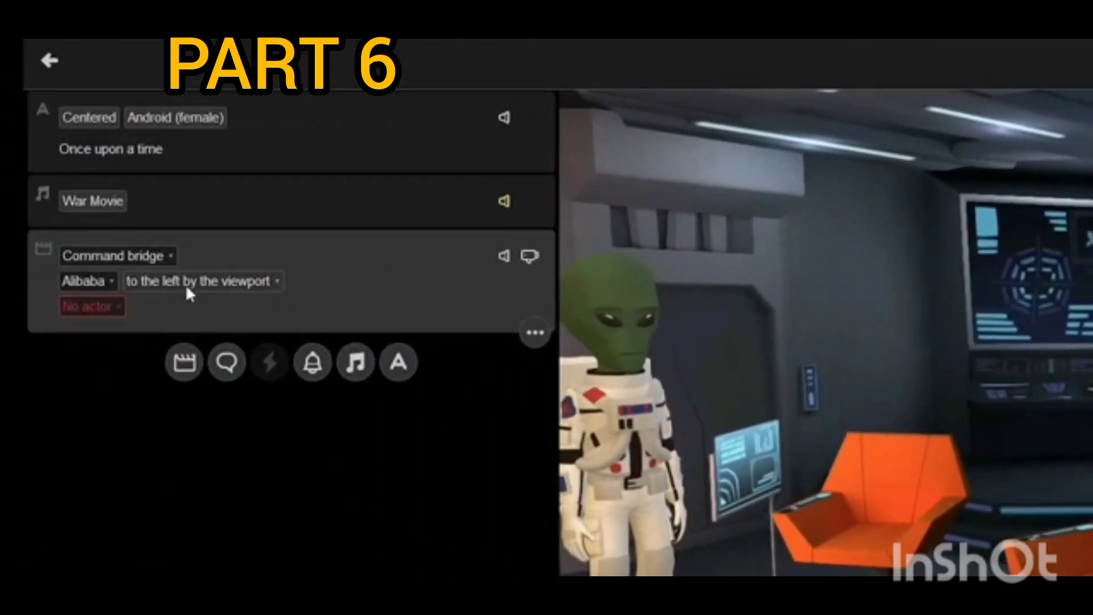
Step: Try Alibaba at the back of the bridge and at the display, and settle on the Command chair
{"action": "left_click", "coordinate": [186, 285]}
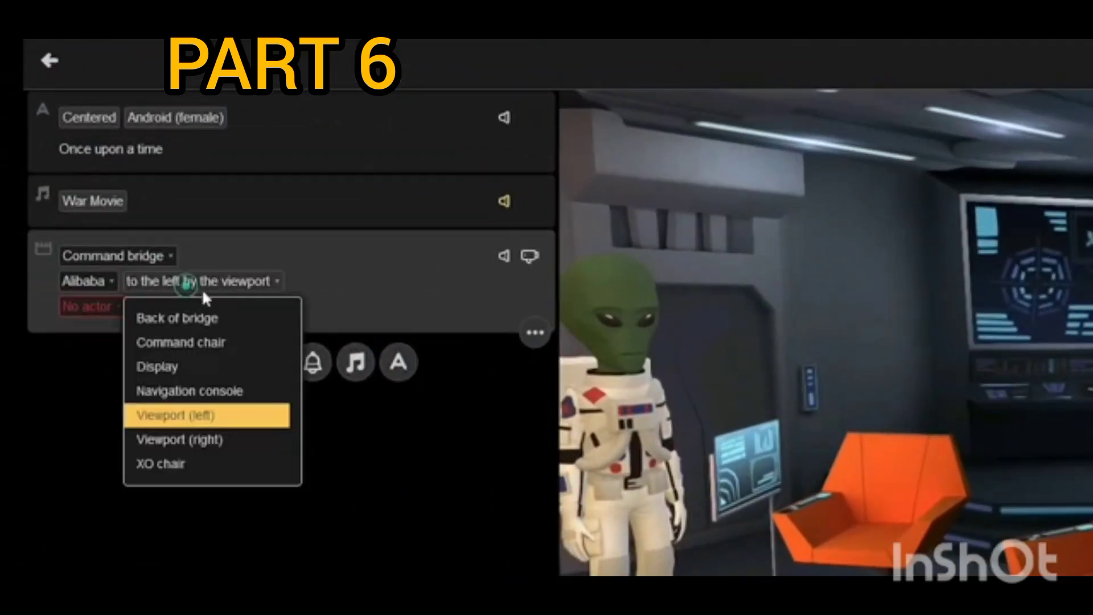
{"action": "left_click", "coordinate": [206, 322]}
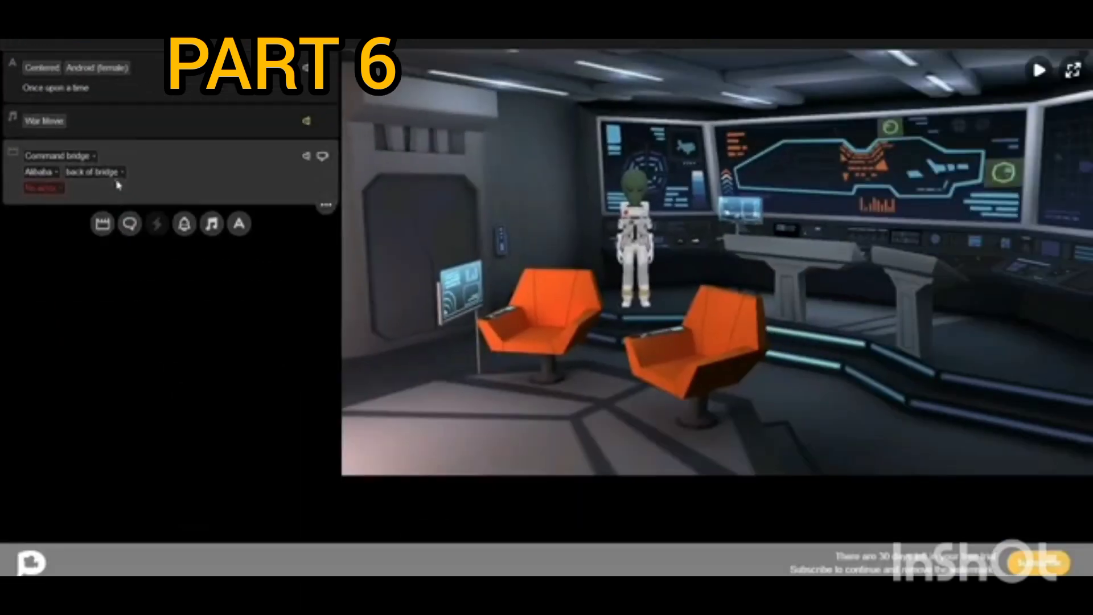
{"action": "left_click", "coordinate": [118, 176]}
{"action": "left_click", "coordinate": [120, 210]}
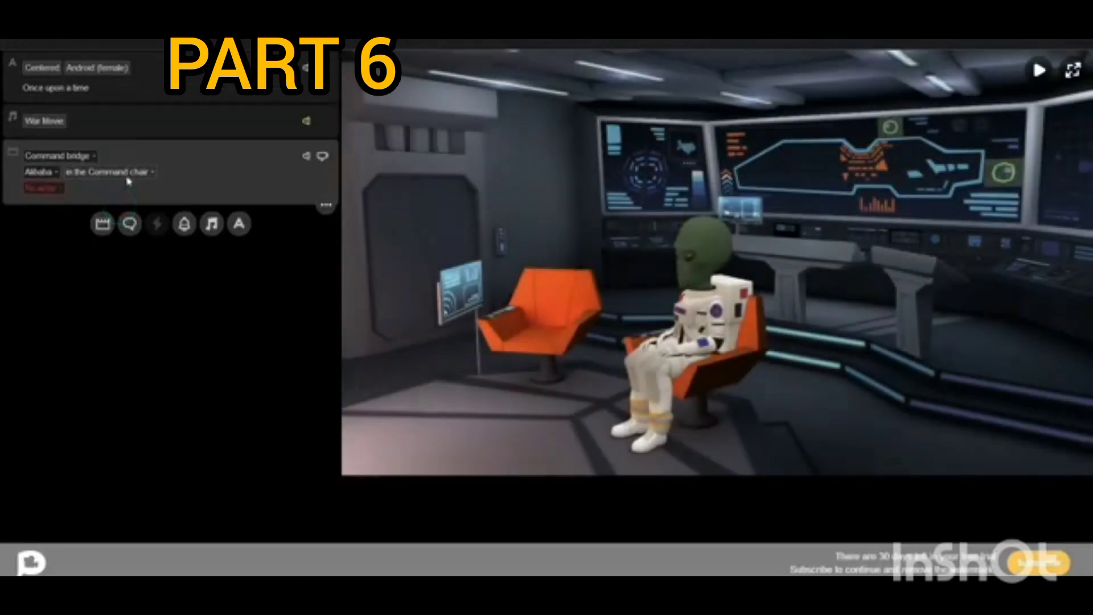
{"action": "left_click", "coordinate": [129, 177]}
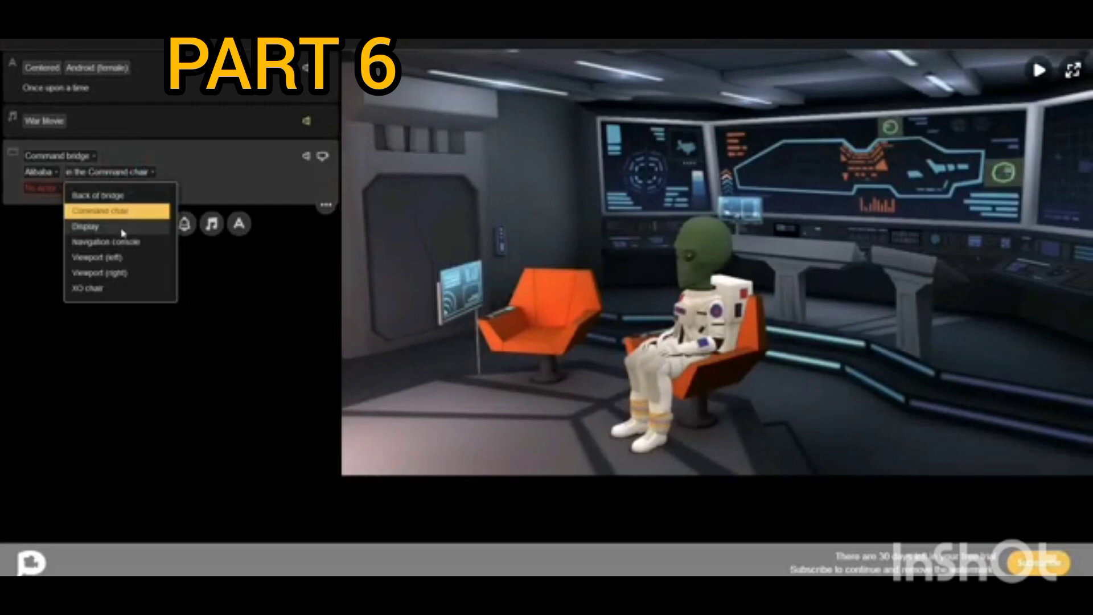
{"action": "left_click", "coordinate": [126, 226]}
{"action": "left_click", "coordinate": [122, 173]}
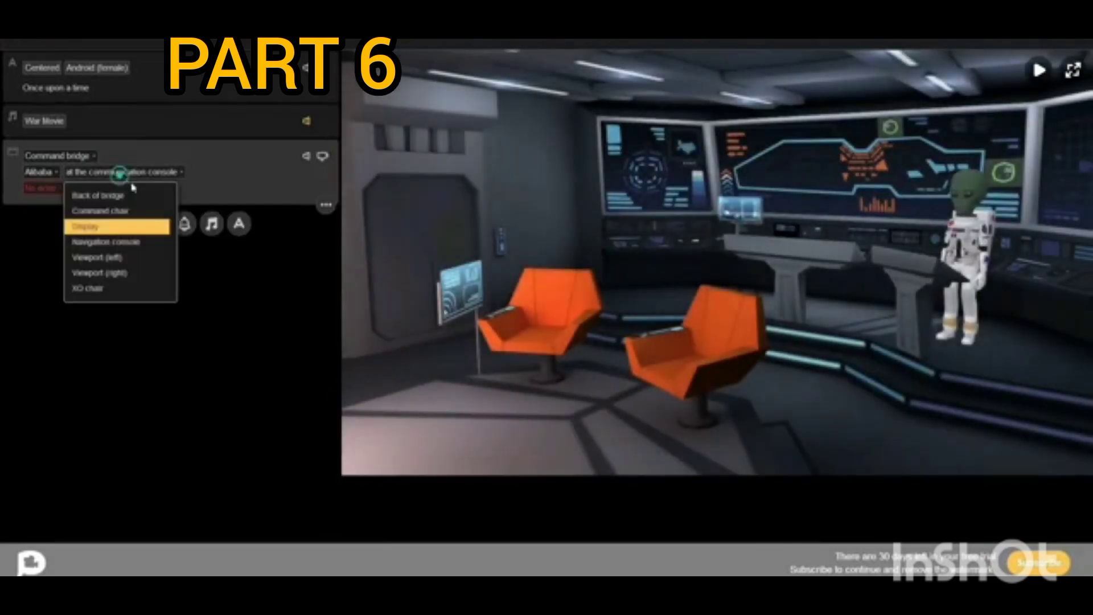
{"action": "left_click", "coordinate": [113, 212]}
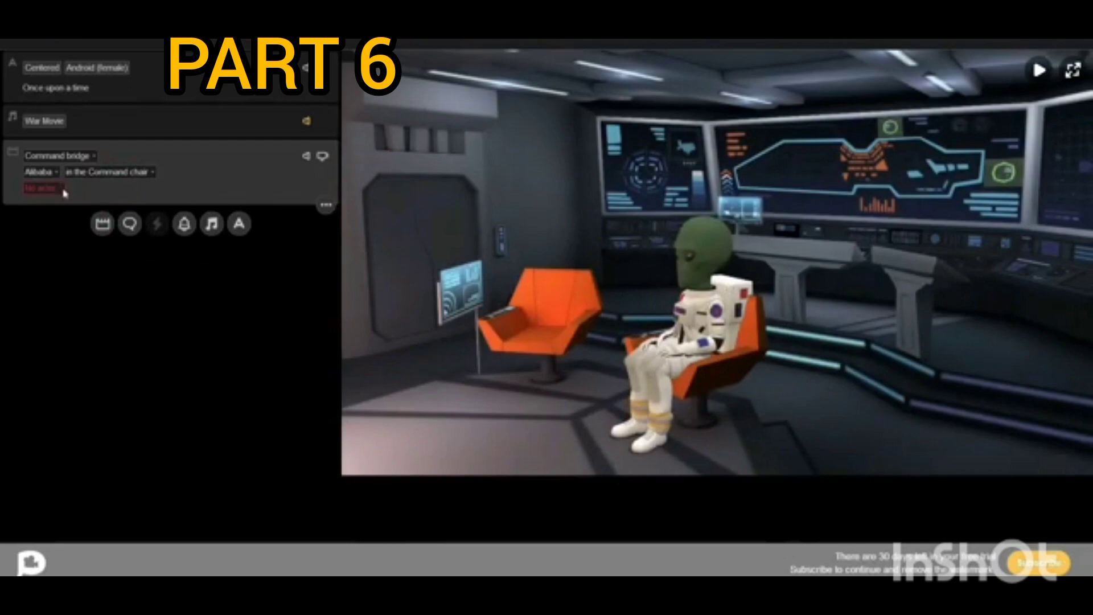
Step: Cast the ready-made Aliger character as the scene's second actor and seat it in the XO chair
{"action": "left_click", "coordinate": [46, 189]}
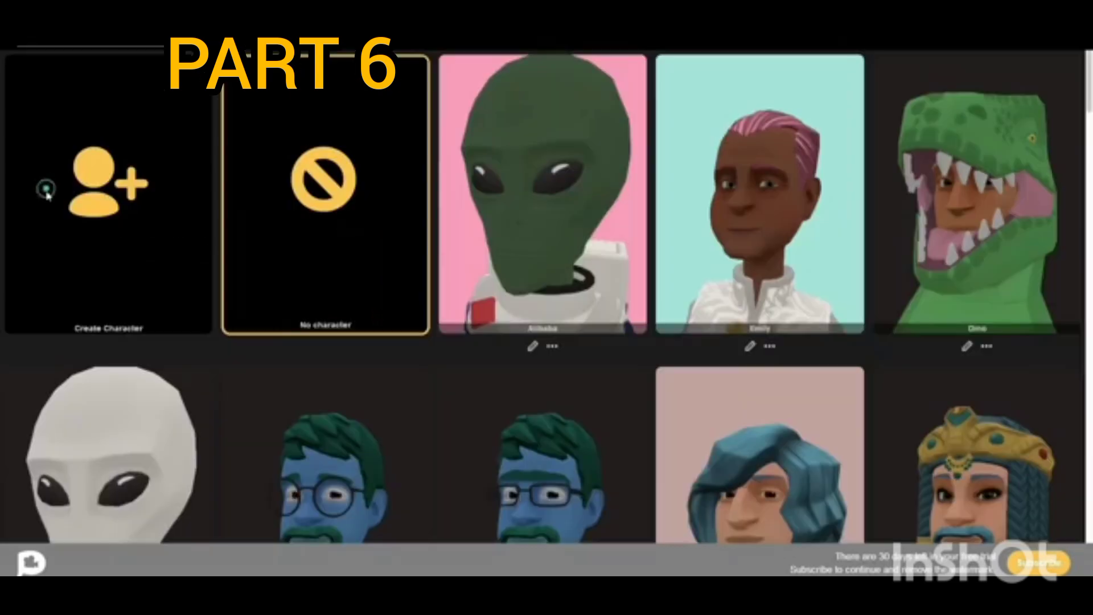
{"action": "scroll", "coordinate": [569, 278], "scroll_direction": "down", "scroll_amount": 4}
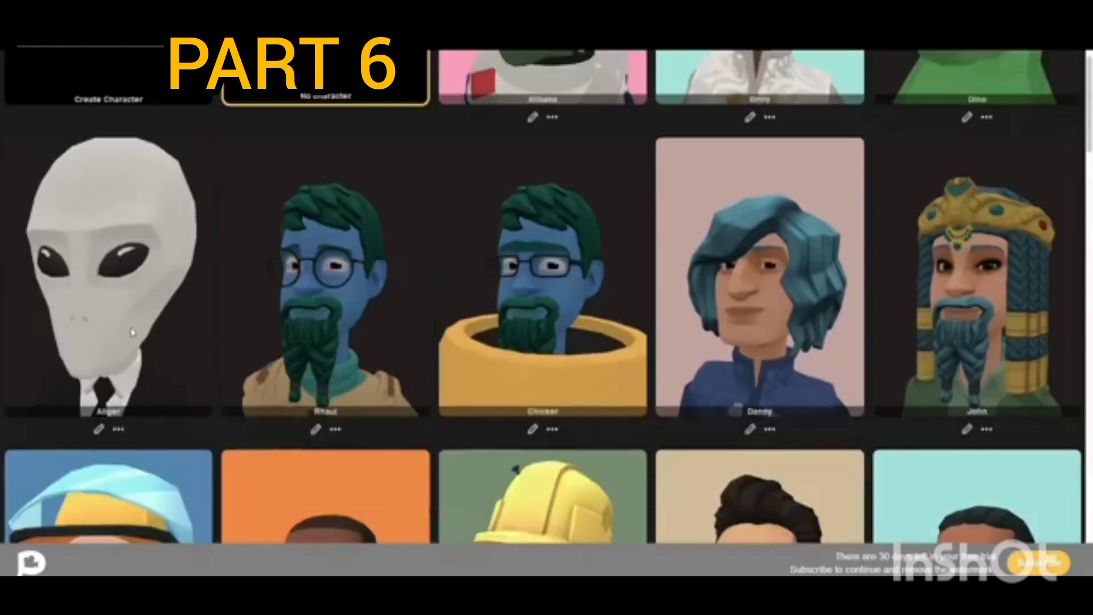
{"action": "left_click", "coordinate": [132, 332]}
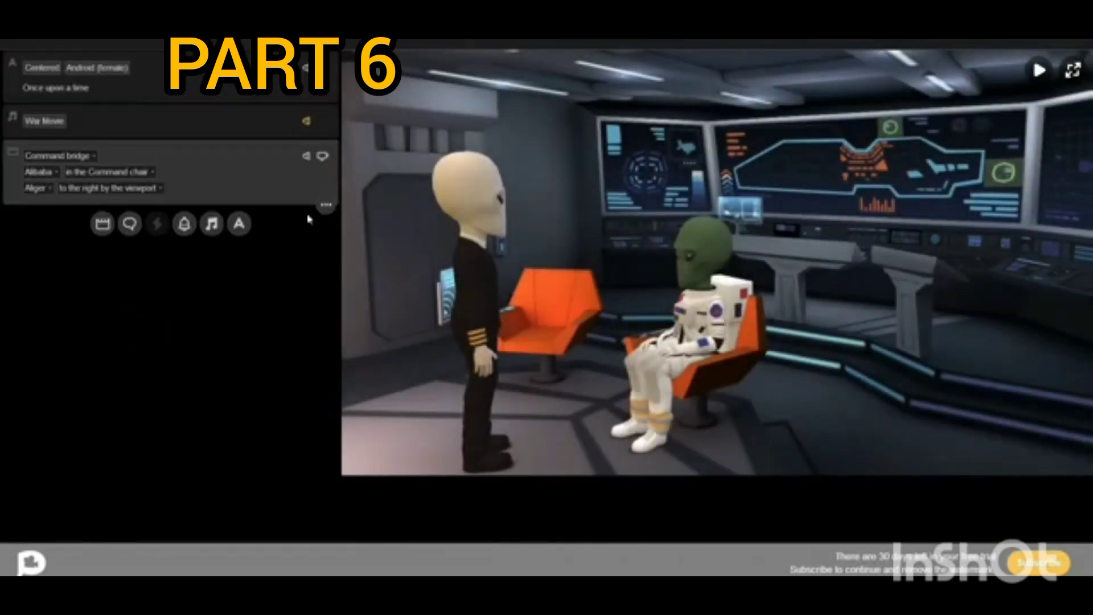
{"action": "left_click", "coordinate": [142, 188]}
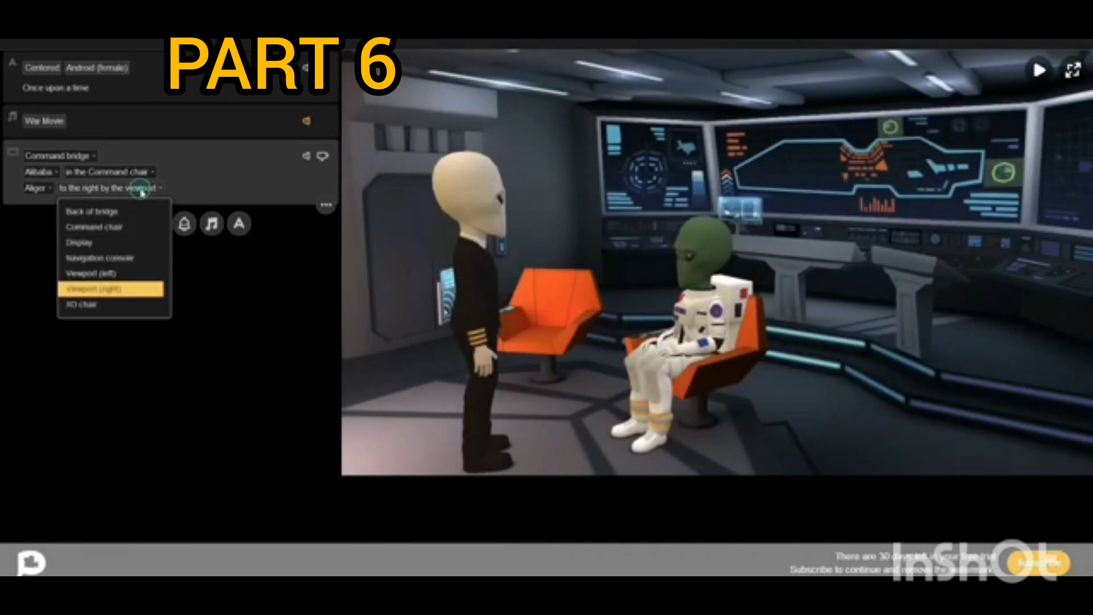
{"action": "left_click", "coordinate": [119, 227]}
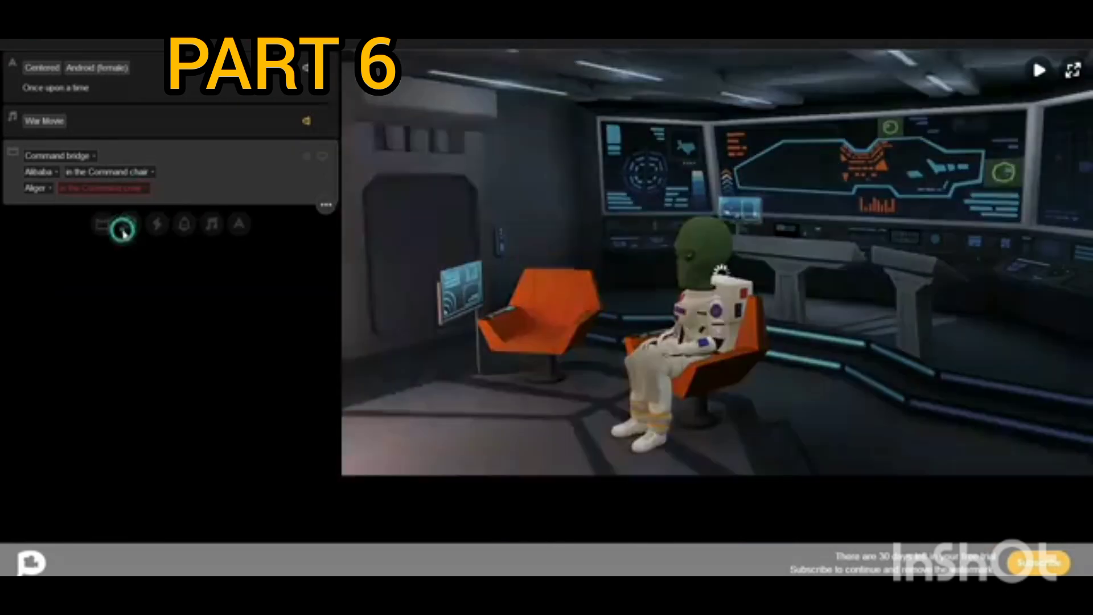
{"action": "left_click", "coordinate": [124, 187]}
{"action": "left_click", "coordinate": [109, 303]}
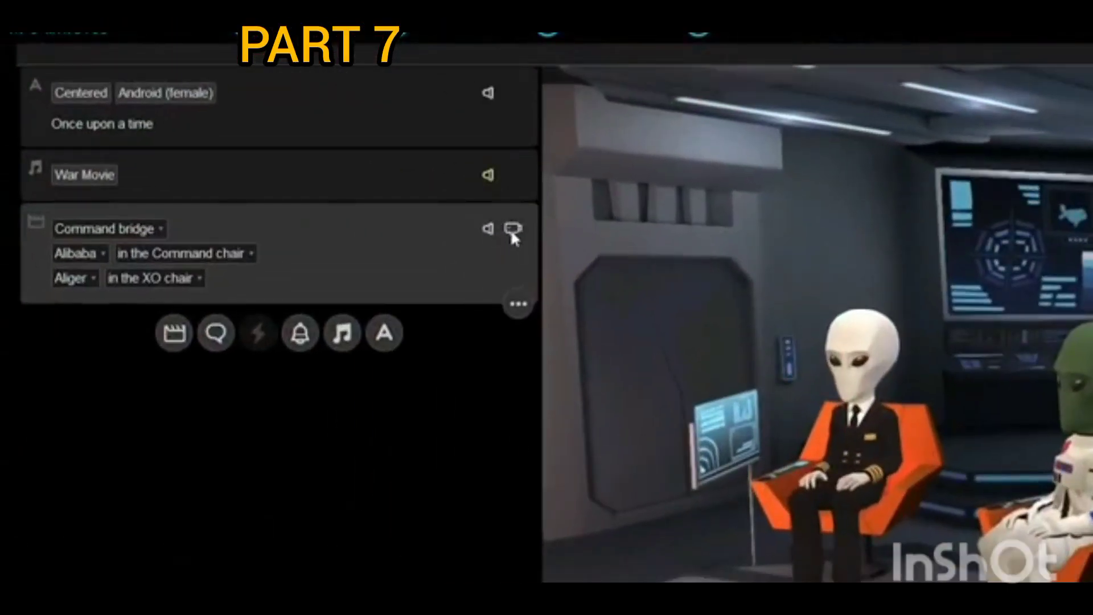
Step: Add a camera setting to the Command bridge scene and set it to establishing shot
{"action": "left_click", "coordinate": [511, 230]}
{"action": "left_click", "coordinate": [174, 316]}
{"action": "left_click", "coordinate": [159, 377]}
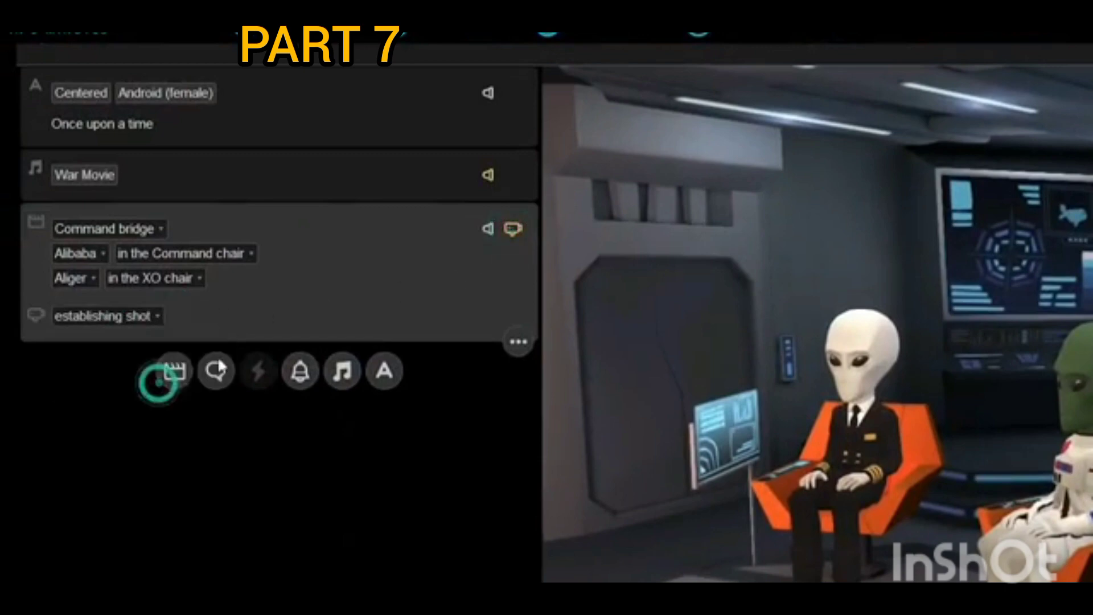
Step: Play the video from the "Once upon a time" intro text
{"action": "left_click", "coordinate": [355, 173]}
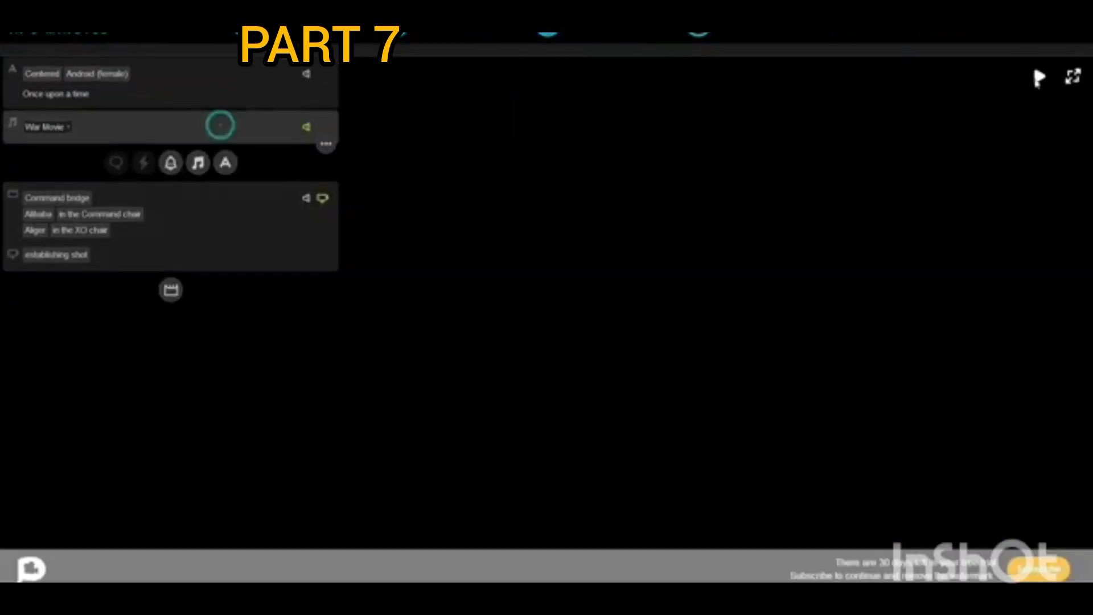
{"action": "left_click", "coordinate": [257, 76]}
{"action": "left_click", "coordinate": [1035, 73]}
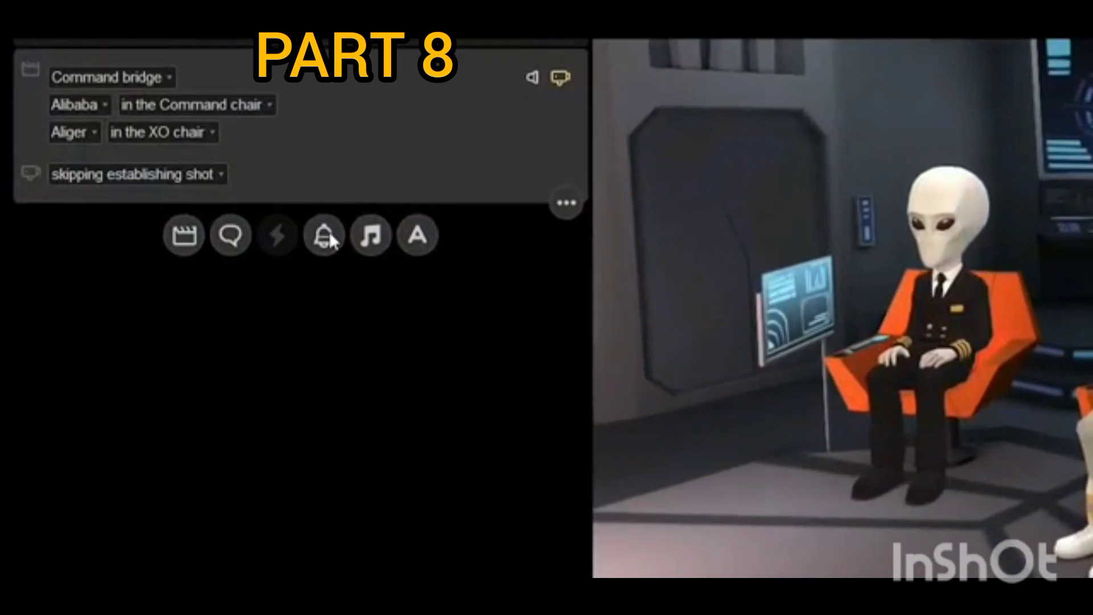
Step: Add a sound effect below the Command bridge scene and set it to Rage chord
{"action": "left_click", "coordinate": [329, 231]}
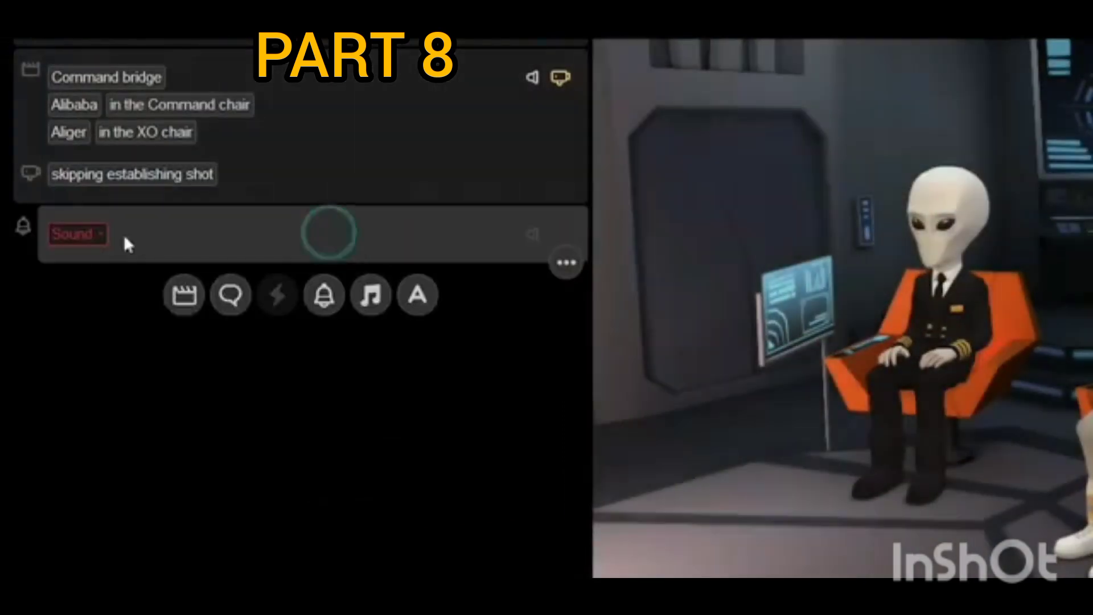
{"action": "left_click", "coordinate": [124, 234]}
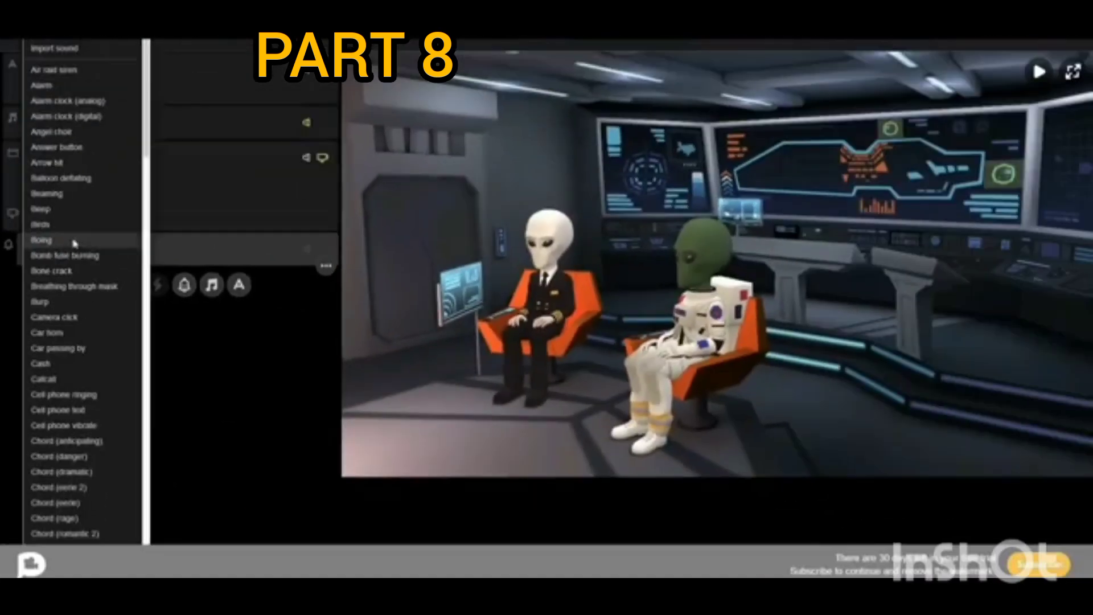
{"action": "scroll", "coordinate": [89, 170], "scroll_direction": "down", "scroll_amount": 5}
{"action": "scroll", "coordinate": [73, 292], "scroll_direction": "down", "scroll_amount": 2}
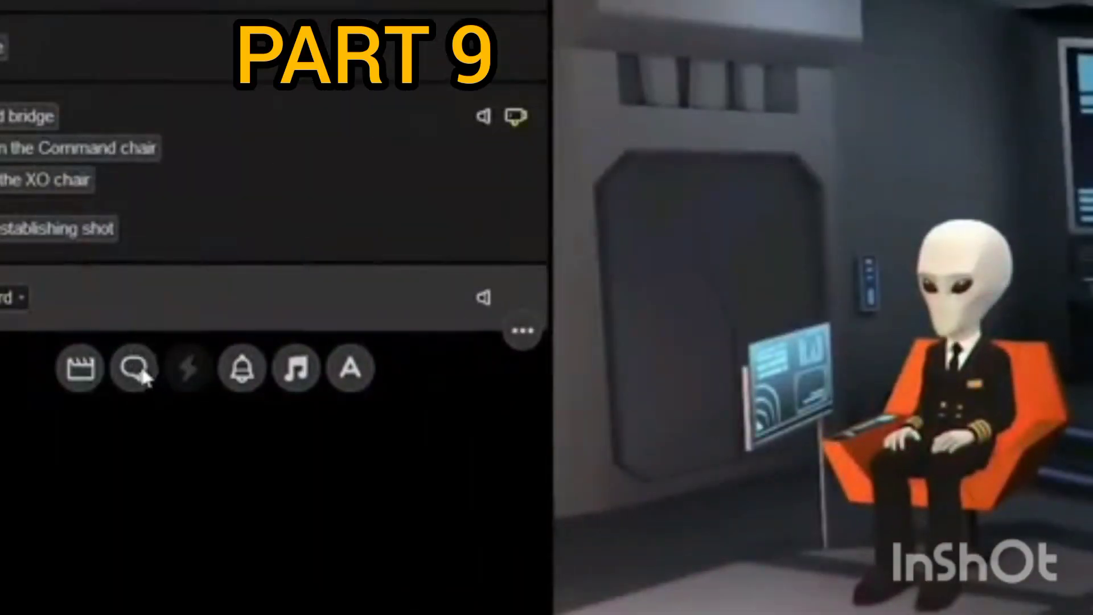
Step: Add a dialogue block below the Rage chord sound with Aliger as the speaker
{"action": "left_click", "coordinate": [137, 369]}
{"action": "left_click", "coordinate": [2, 367]}
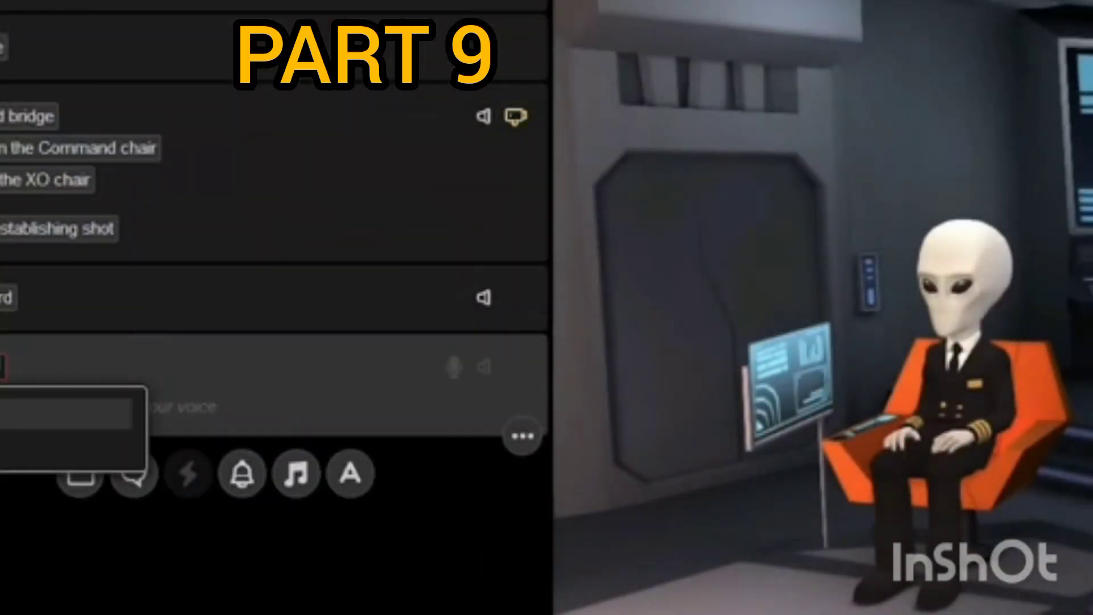
{"action": "left_click", "coordinate": [2, 414]}
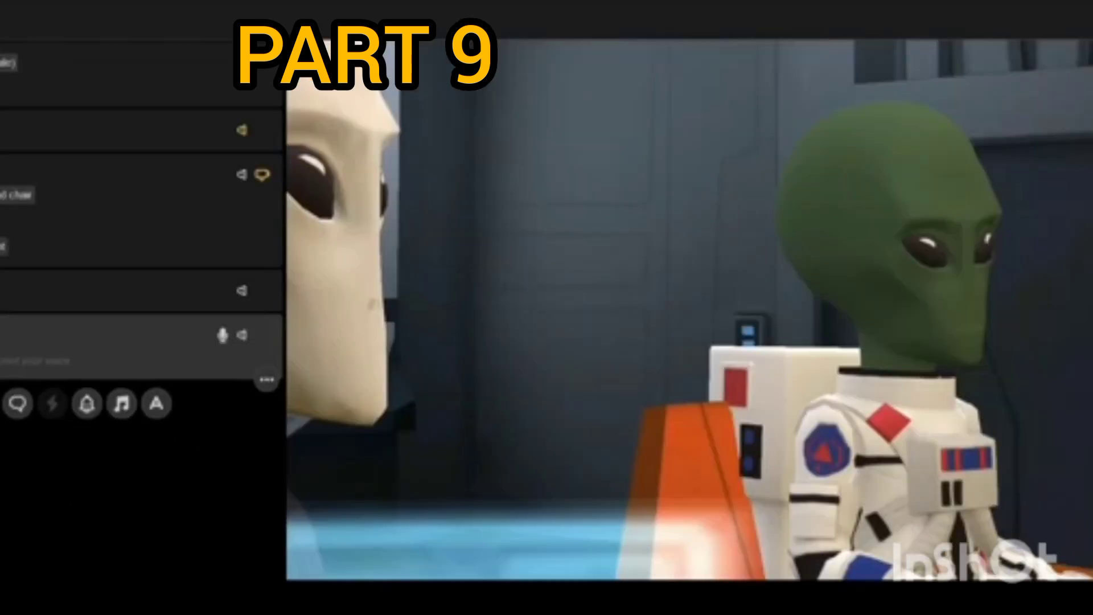
{"action": "left_click", "coordinate": [6, 366]}
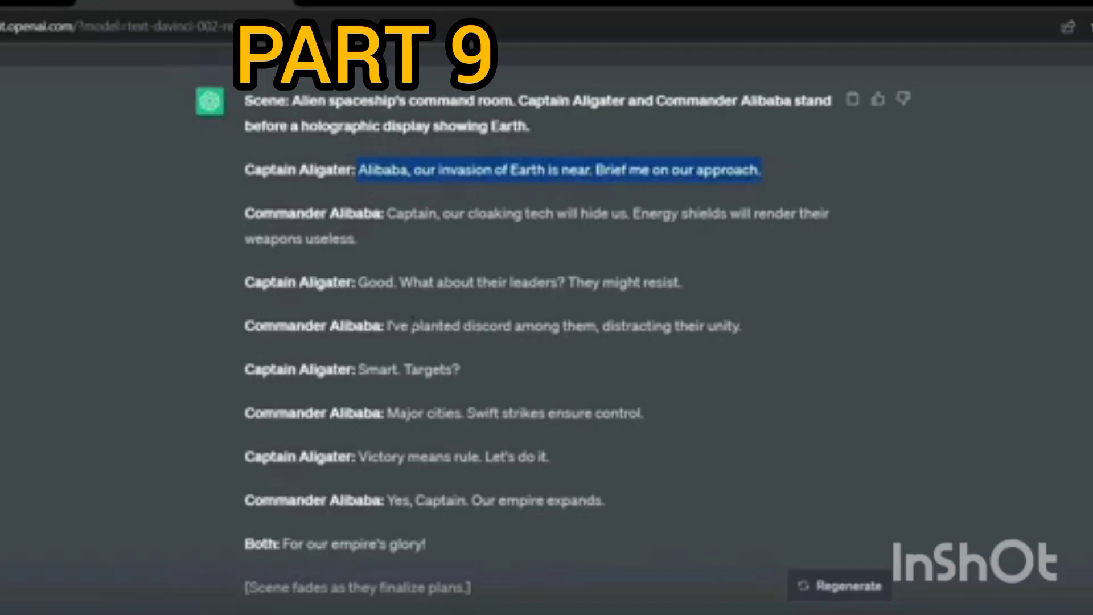
Step: Copy "Alibaba, our invasion of Earth is near. Brief me on our approach." from the ChatGPT script into Aliger's dialogue
{"action": "left_click", "coordinate": [377, 172]}
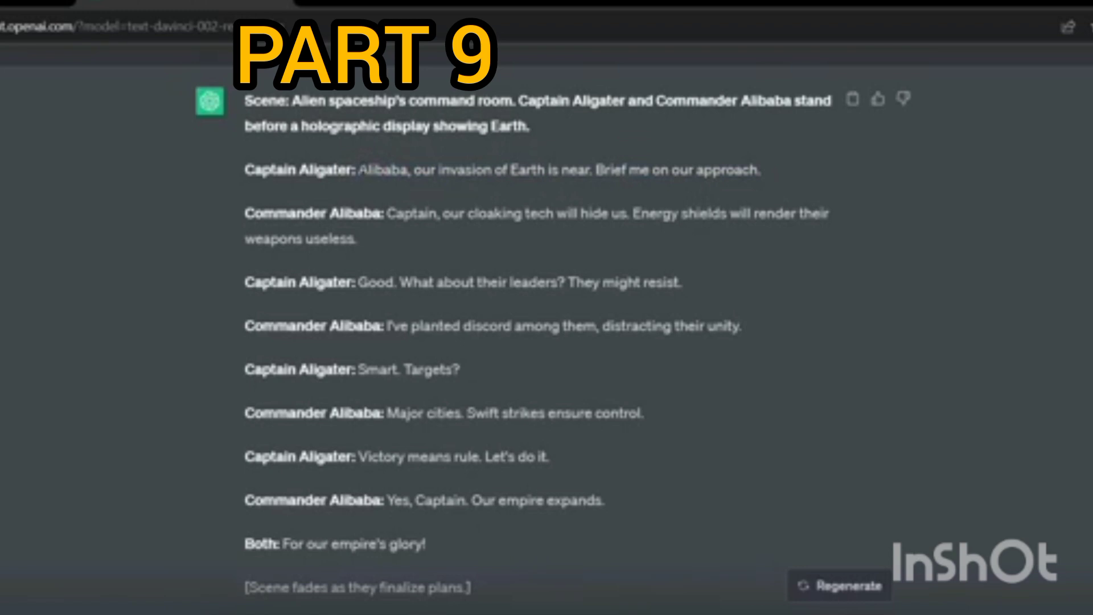
{"action": "left_click_drag", "start_coordinate": [359, 170], "coordinate": [770, 171]}
{"action": "right_click", "coordinate": [716, 192]}
{"action": "left_click", "coordinate": [719, 191]}
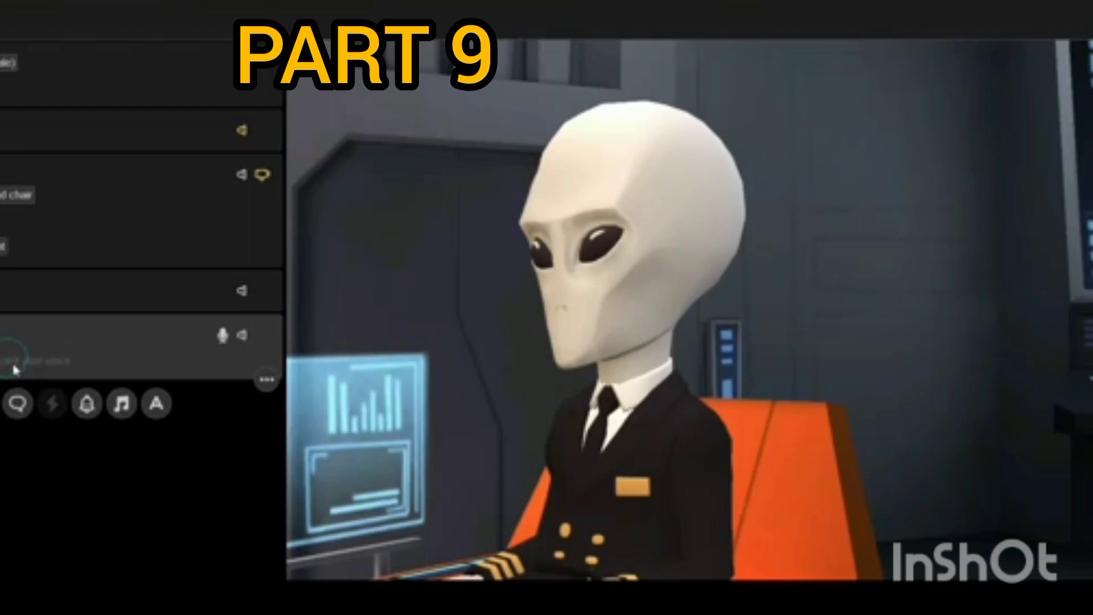
{"action": "key", "text": "ctrl+v"}
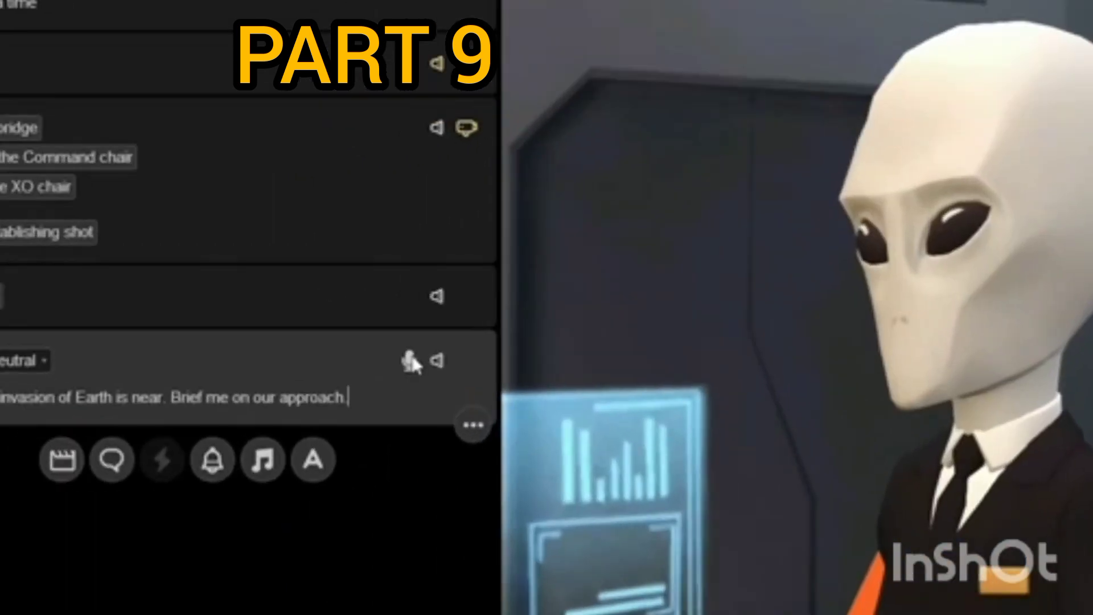
Step: Open the voice recorder for Aliger's opening line and close it
{"action": "left_click", "coordinate": [410, 361]}
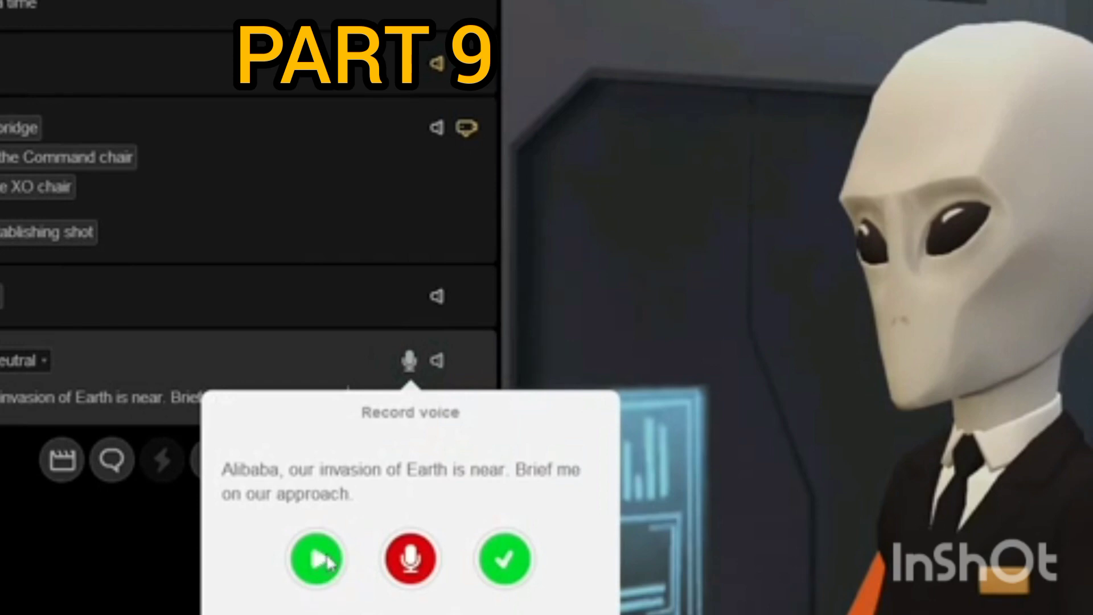
{"action": "left_click", "coordinate": [493, 562]}
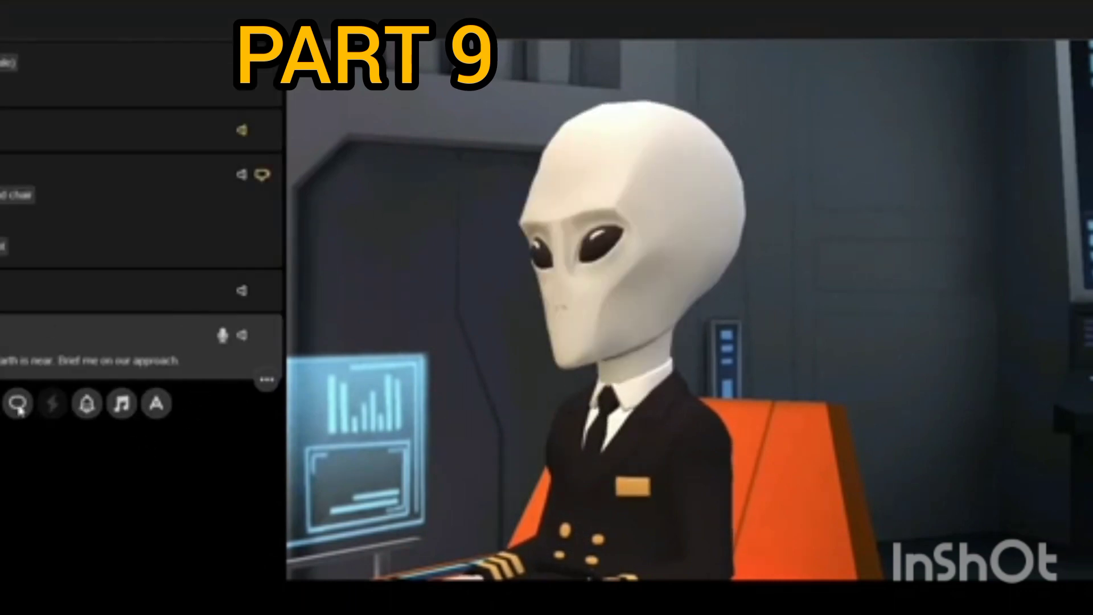
Step: Add an Alibaba dialogue with the script line "Captain, our cloaking tech will hide us. Energy shields will render their weapons useless."
{"action": "left_click", "coordinate": [29, 408]}
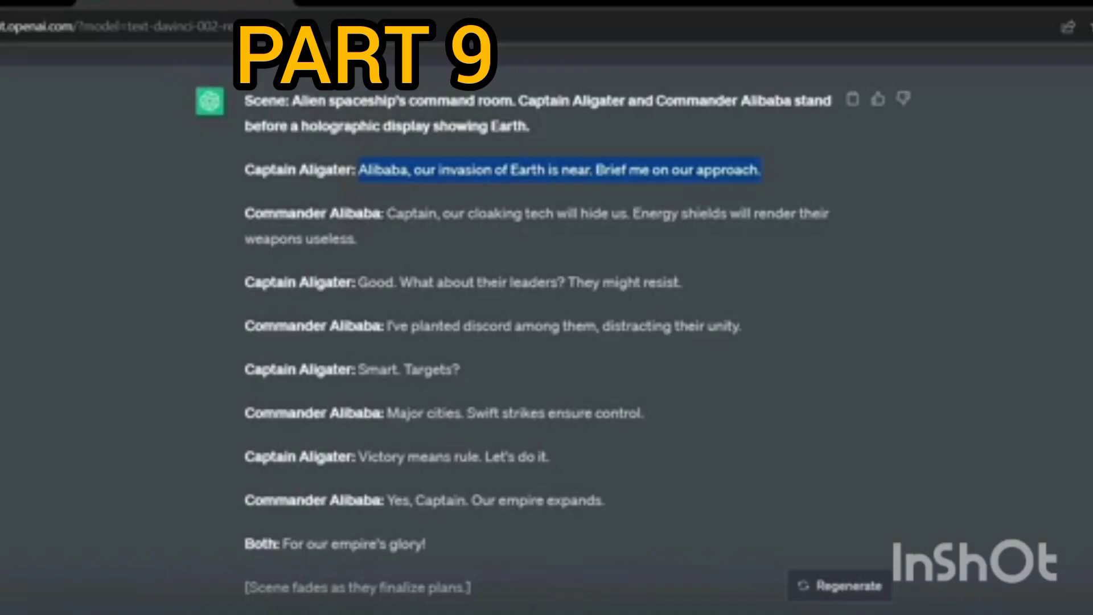
{"action": "left_click_drag", "start_coordinate": [313, 227], "coordinate": [463, 262]}
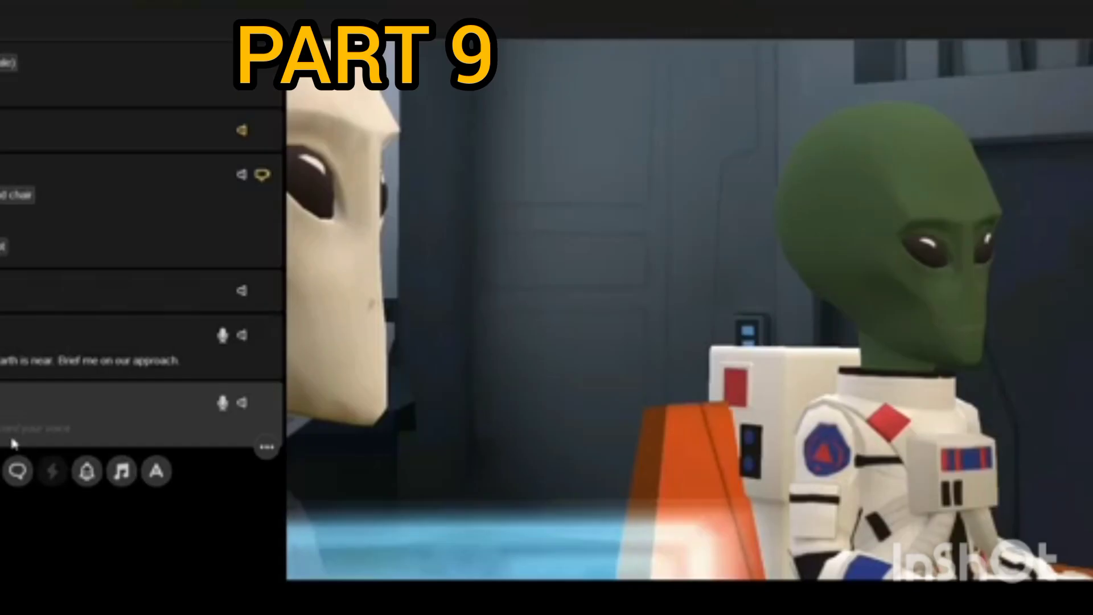
{"action": "key", "text": "ctrl+v"}
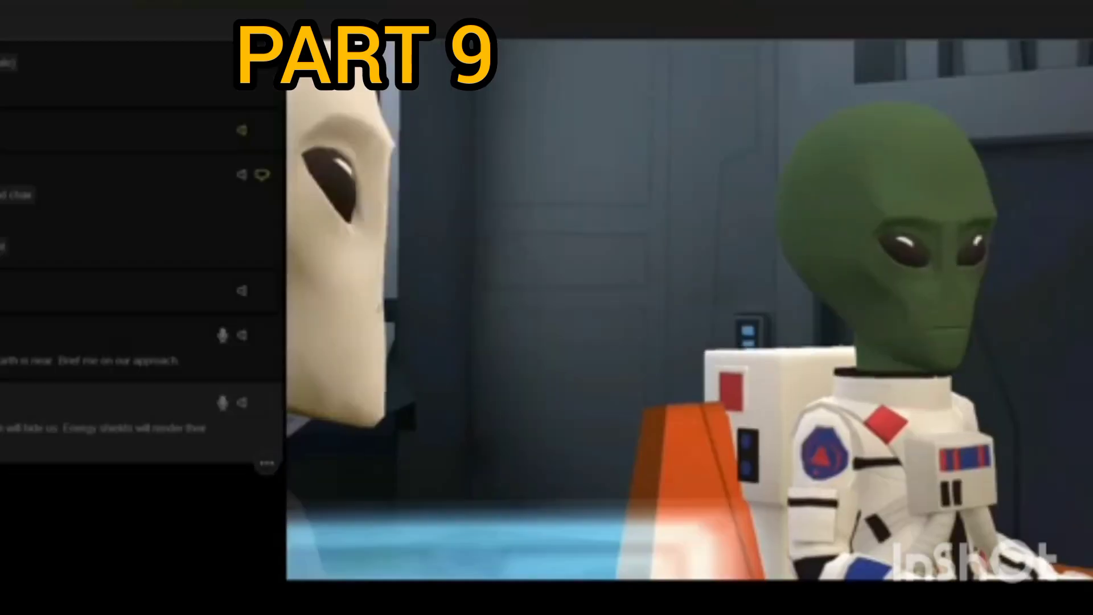
Step: Add Aliger's "Good. What about their leaders? They might resist." and Alibaba's "I've planted discord among them, distracting their unity." from the ChatGPT script
{"action": "left_click", "coordinate": [17, 487]}
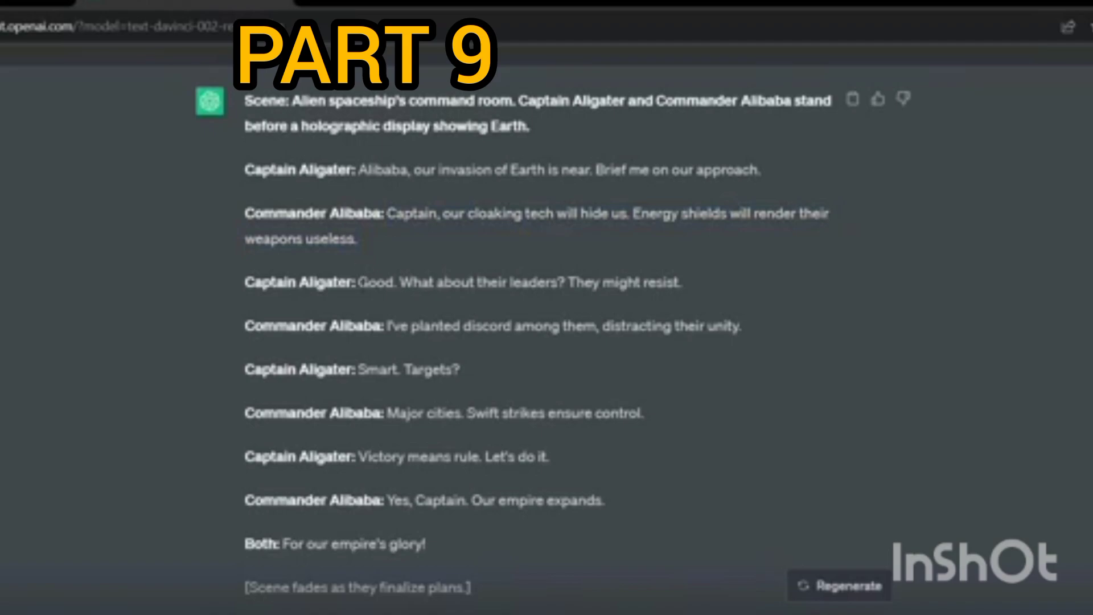
{"action": "left_click_drag", "start_coordinate": [373, 278], "coordinate": [747, 279]}
{"action": "right_click", "coordinate": [654, 287]}
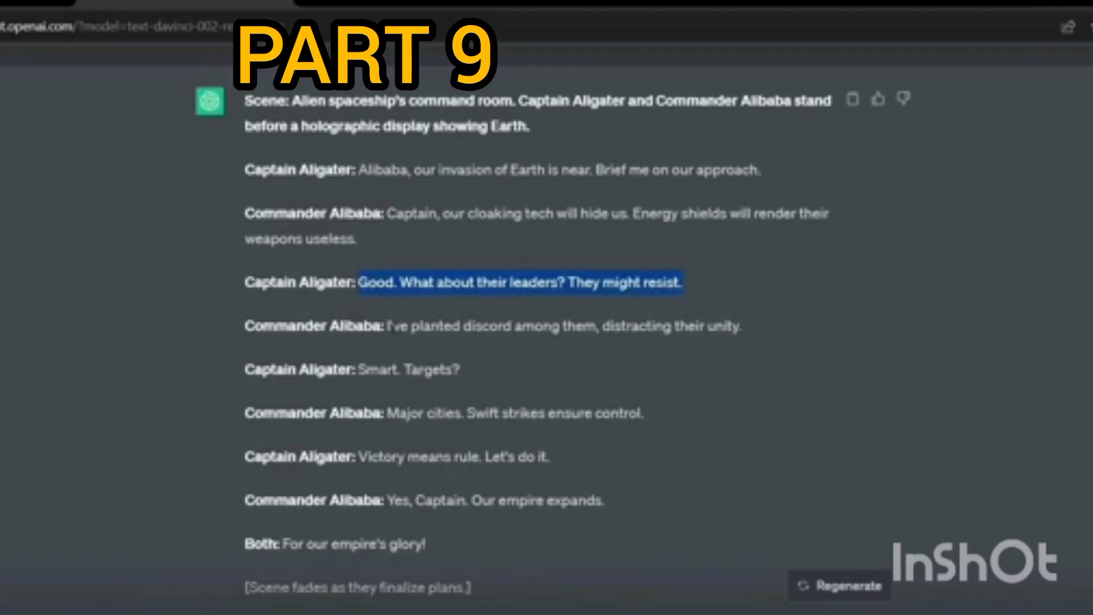
{"action": "left_click_drag", "start_coordinate": [389, 326], "coordinate": [743, 327]}
{"action": "right_click", "coordinate": [719, 337]}
{"action": "left_click", "coordinate": [720, 340]}
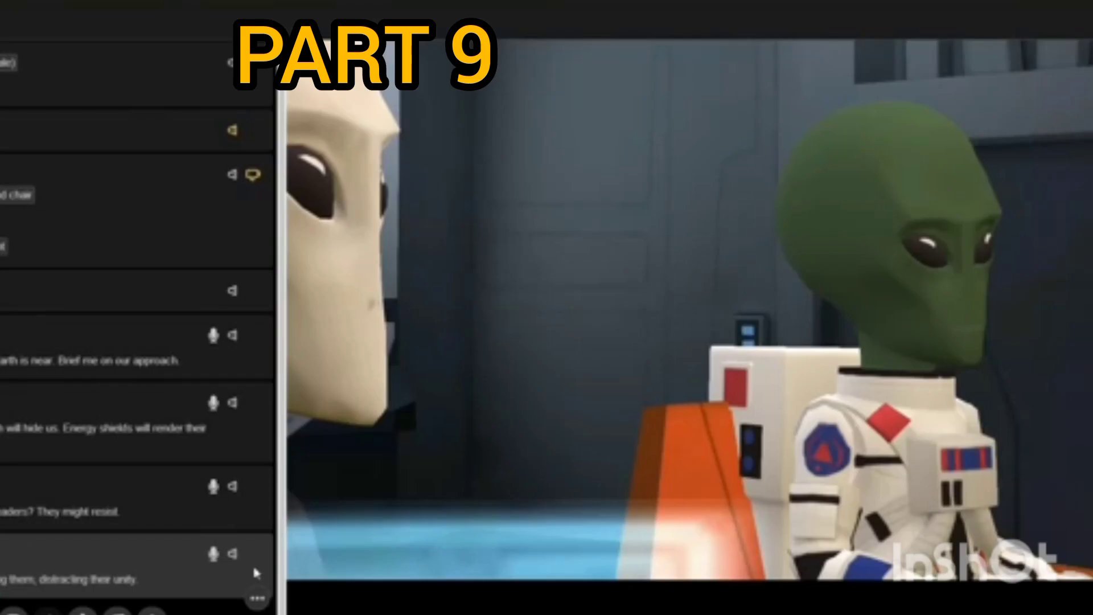
Step: Add the remaining ChatGPT script lines as alternating Aliger and Alibaba dialogues, from "Smart. Targets?" through "For our empire's glory!"
{"action": "scroll", "coordinate": [256, 572], "scroll_direction": "down", "scroll_amount": 5}
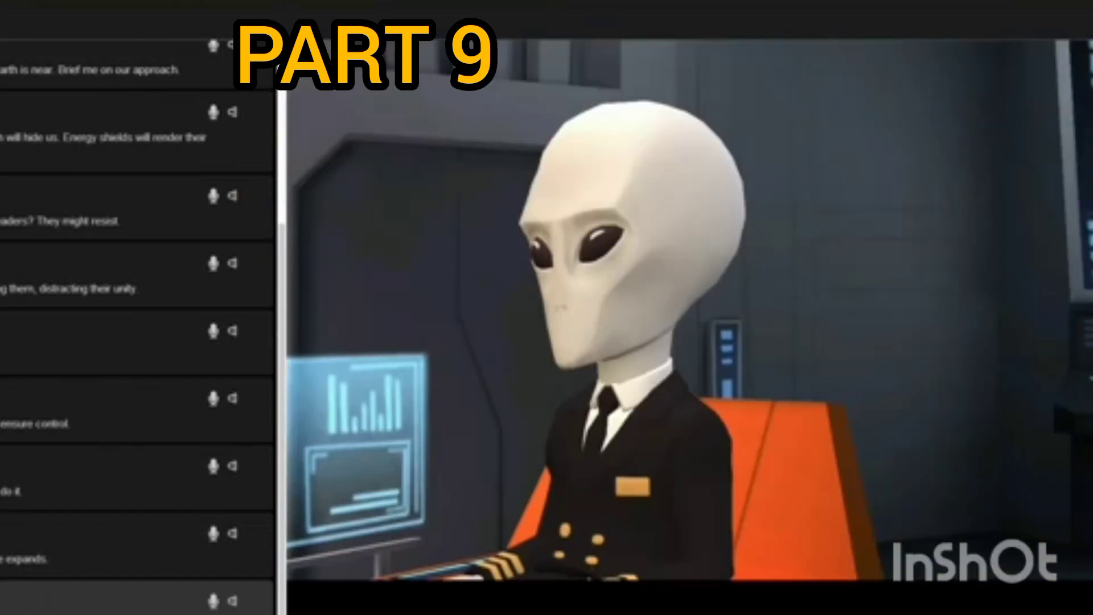
{"action": "left_click_drag", "start_coordinate": [387, 500], "coordinate": [605, 500]}
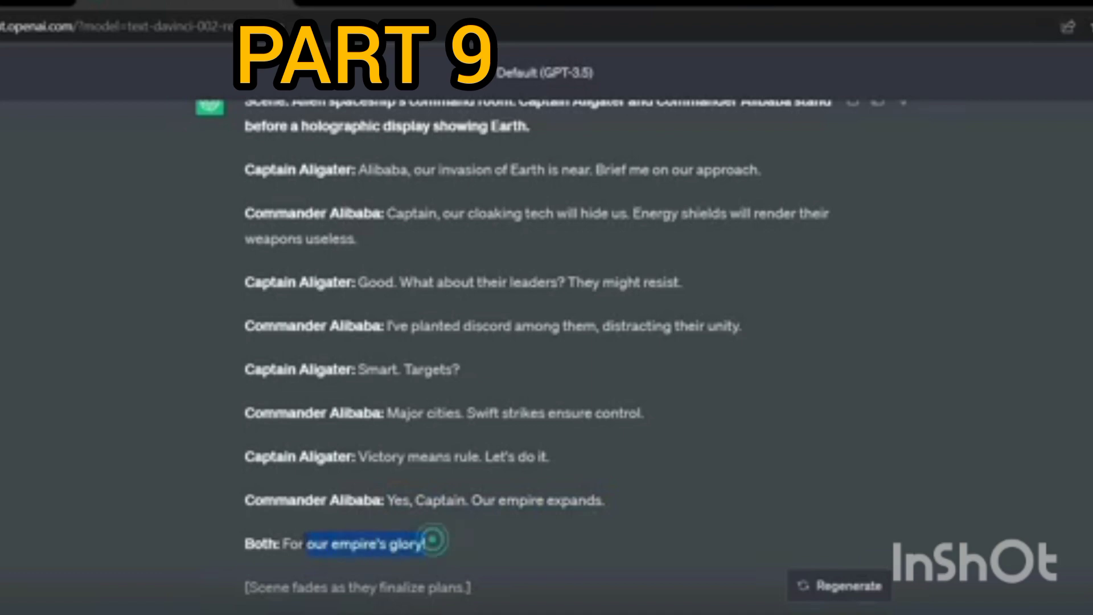
{"action": "right_click", "coordinate": [289, 544]}
{"action": "left_click", "coordinate": [361, 386]}
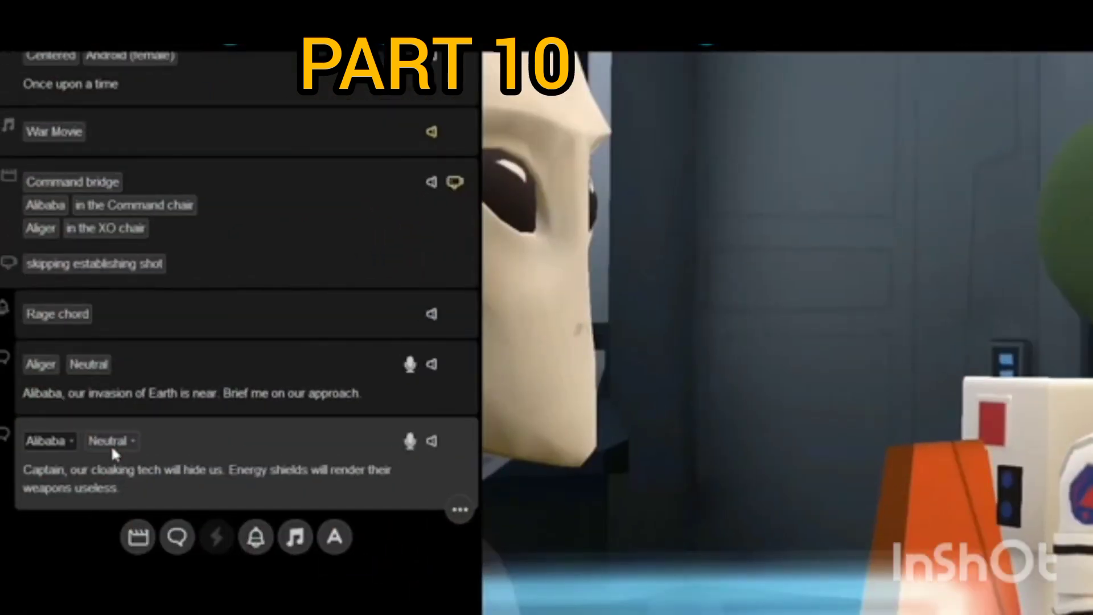
Step: Try the Showing off expression on Alibaba's cloaking tech line and return it to Neutral
{"action": "left_click", "coordinate": [117, 438]}
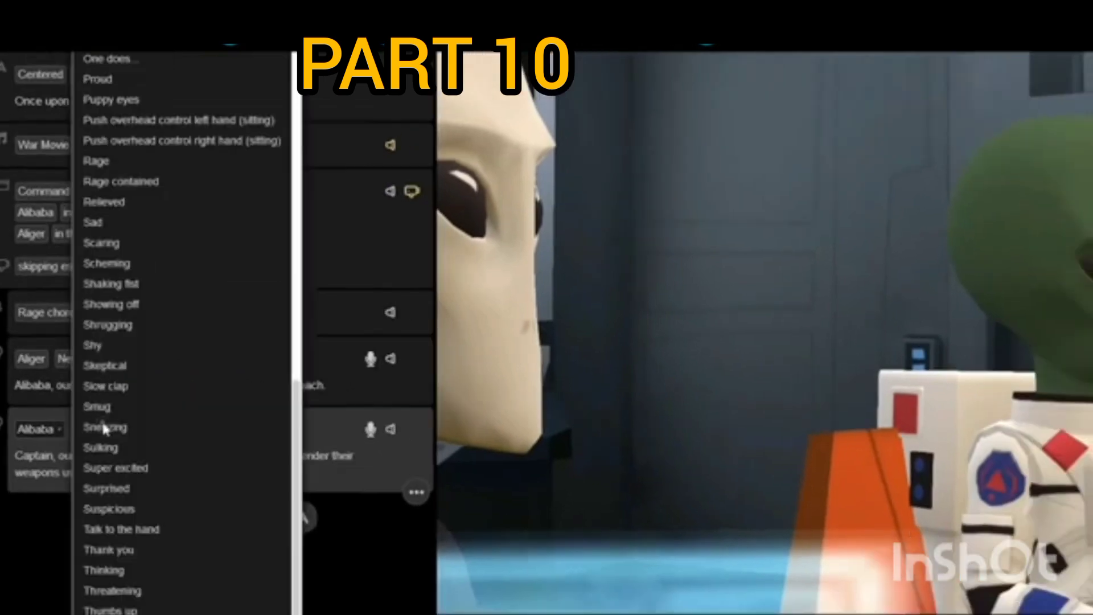
{"action": "left_click", "coordinate": [144, 302]}
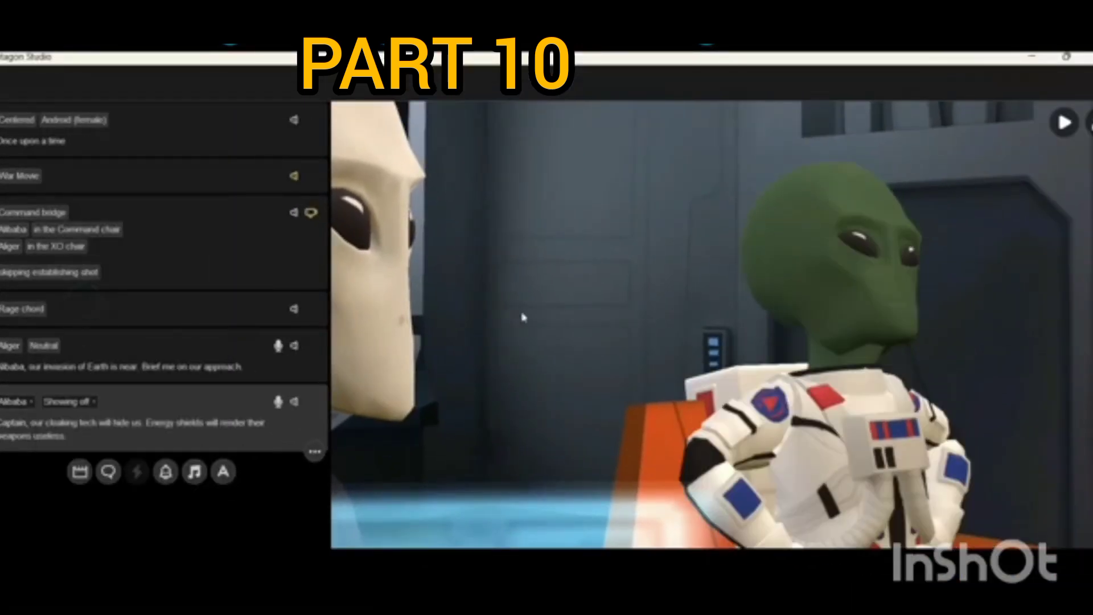
{"action": "left_click", "coordinate": [72, 402]}
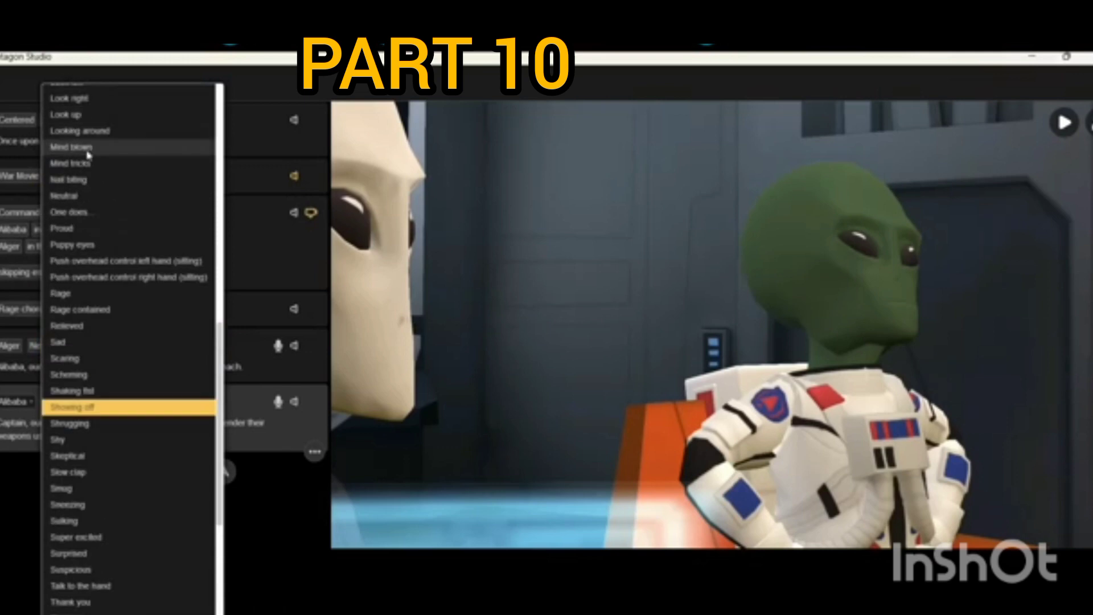
{"action": "left_click", "coordinate": [87, 149]}
{"action": "left_click", "coordinate": [83, 402]}
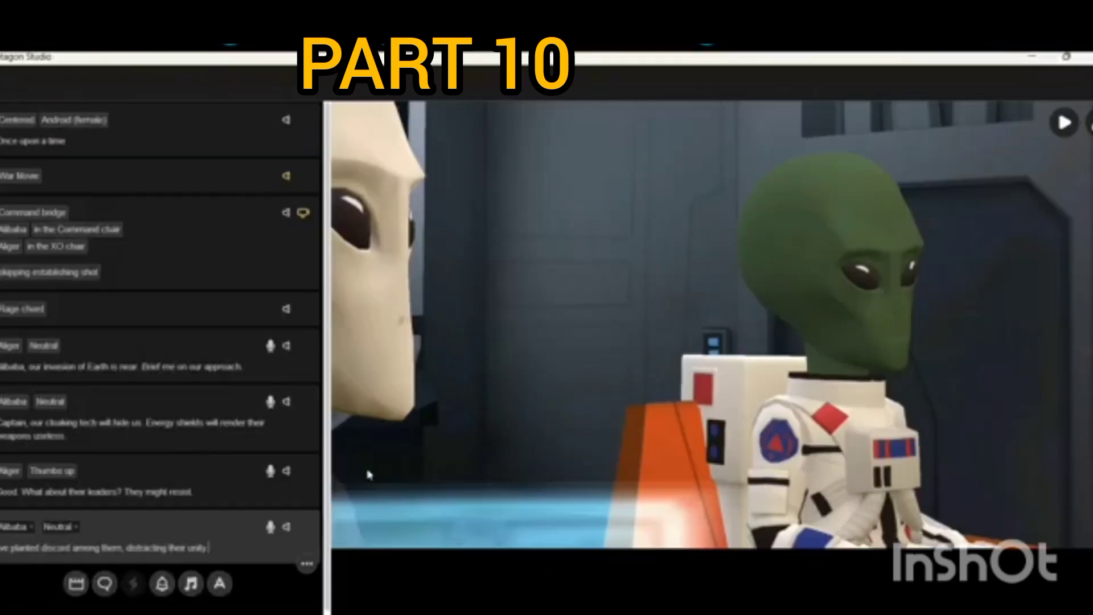
Step: Set Alibaba's expression to Showing off for the line about planting discord
{"action": "left_click", "coordinate": [59, 527]}
{"action": "scroll", "coordinate": [112, 251], "scroll_direction": "up", "scroll_amount": 8}
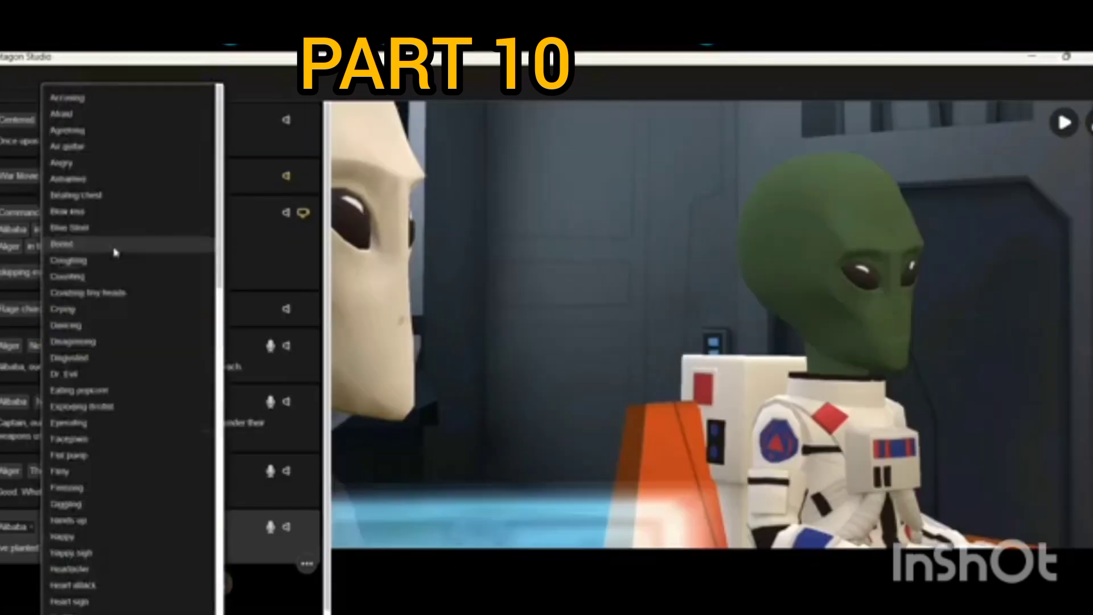
{"action": "scroll", "coordinate": [100, 488], "scroll_direction": "down", "scroll_amount": 8}
{"action": "left_click", "coordinate": [101, 485]}
Step: Set Aliger's "Smart. Targets?" line to Thumbs up and Alibaba's "Major cities" line to V-sign, previewing the expressions
{"action": "left_click", "coordinate": [1063, 123]}
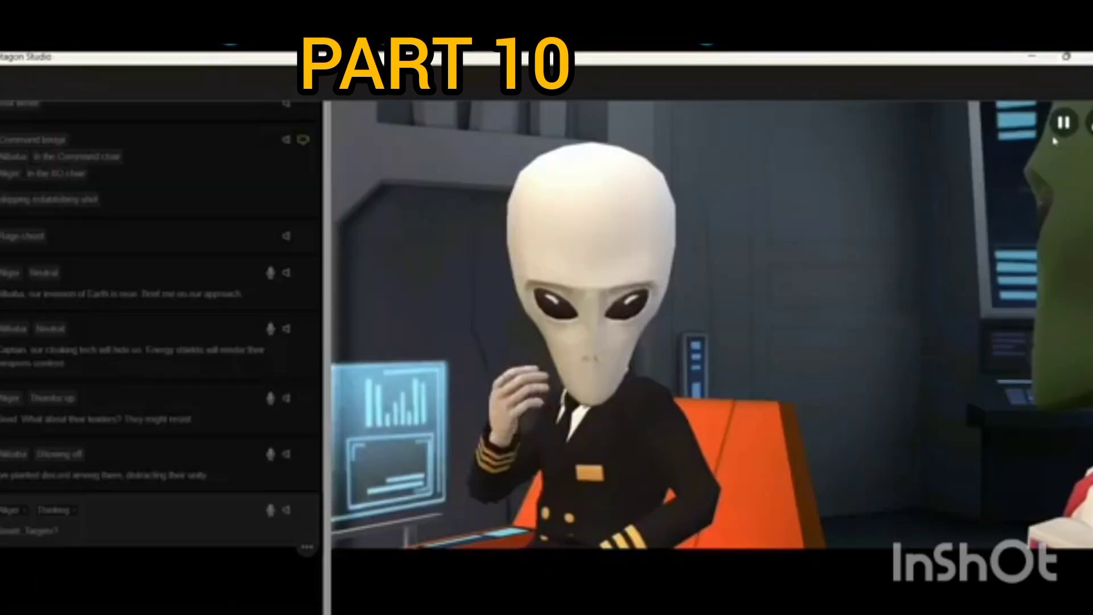
{"action": "left_click", "coordinate": [60, 509]}
{"action": "left_click", "coordinate": [73, 411]}
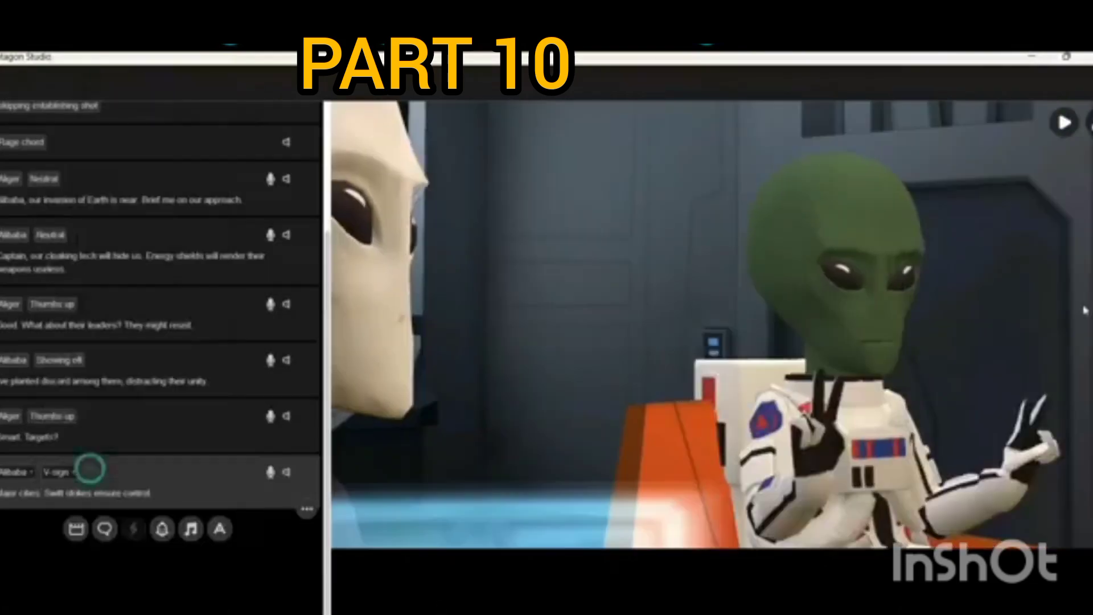
{"action": "left_click", "coordinate": [1063, 122]}
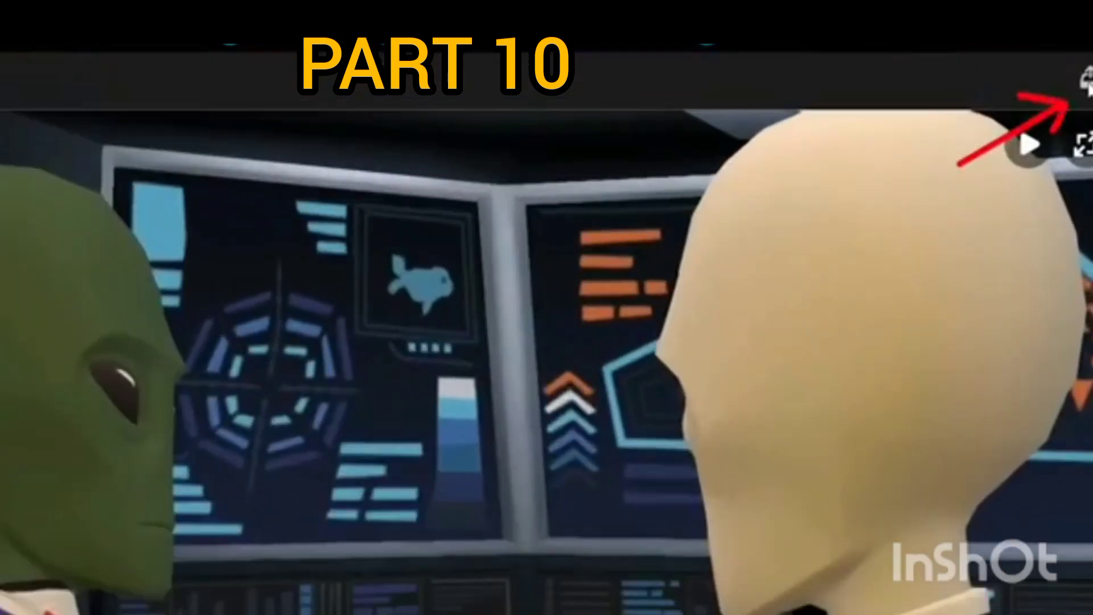
Step: Render the video at 1080p resolution with embedded subtitles
{"action": "left_click", "coordinate": [1086, 82]}
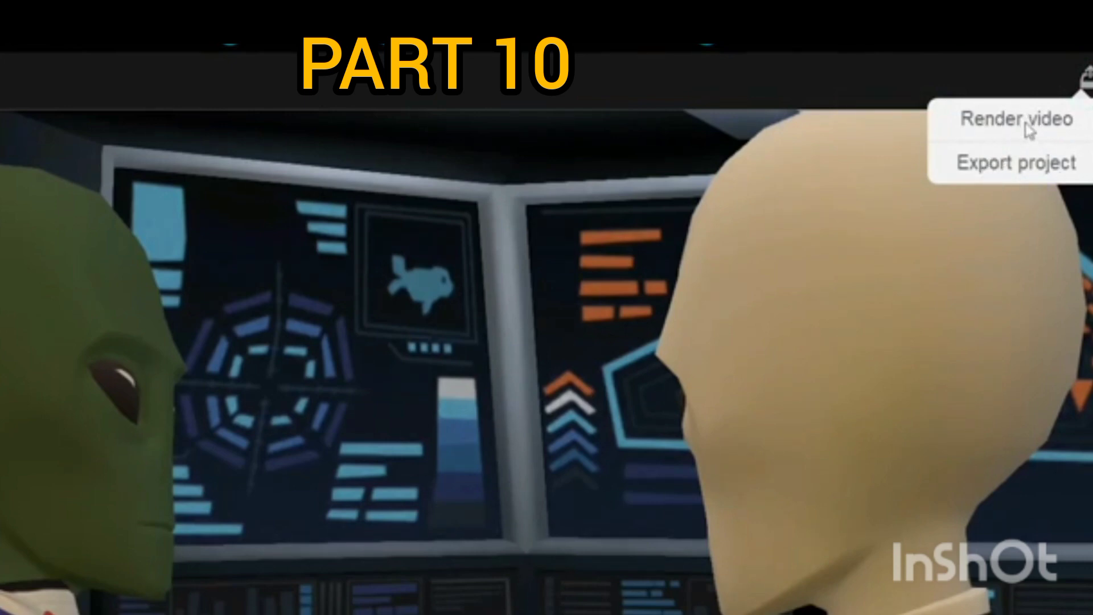
{"action": "left_click", "coordinate": [978, 121]}
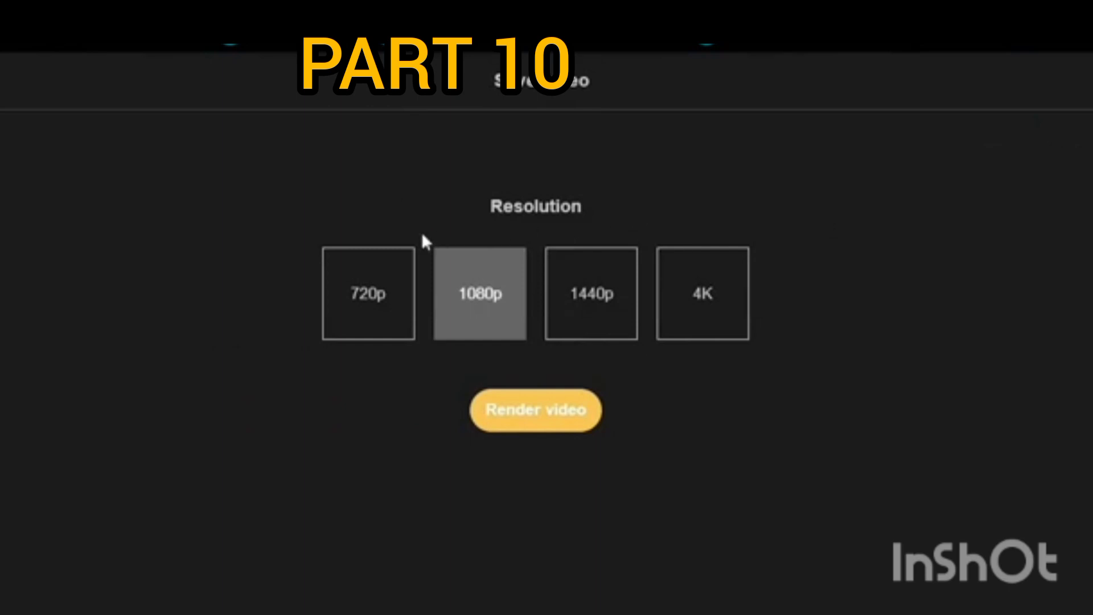
{"action": "left_click", "coordinate": [355, 294]}
{"action": "left_click", "coordinate": [480, 308]}
{"action": "left_click", "coordinate": [513, 426]}
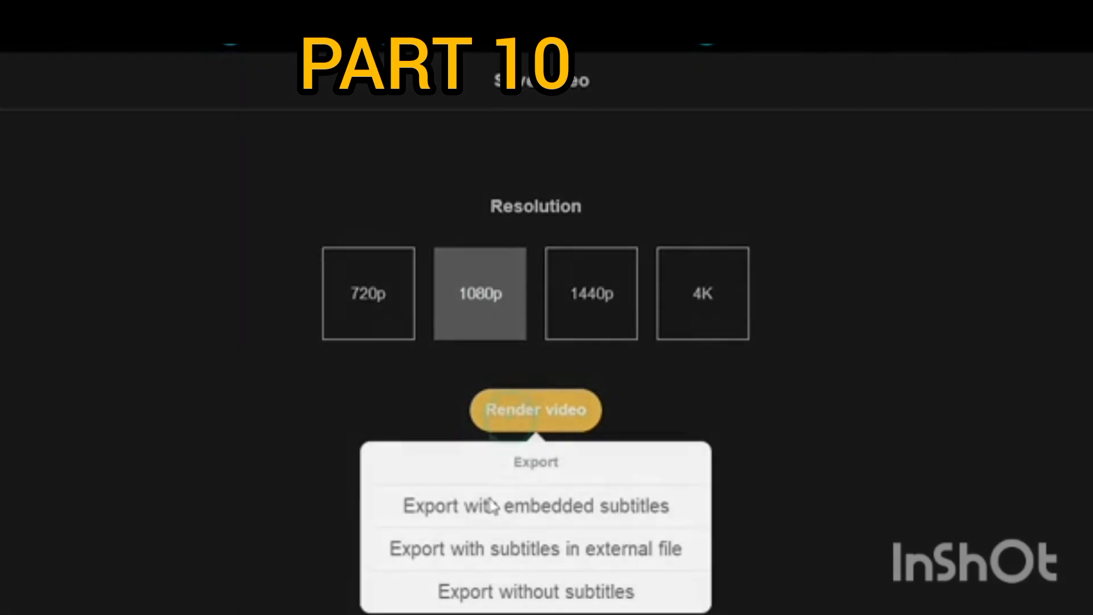
{"action": "left_click", "coordinate": [554, 416]}
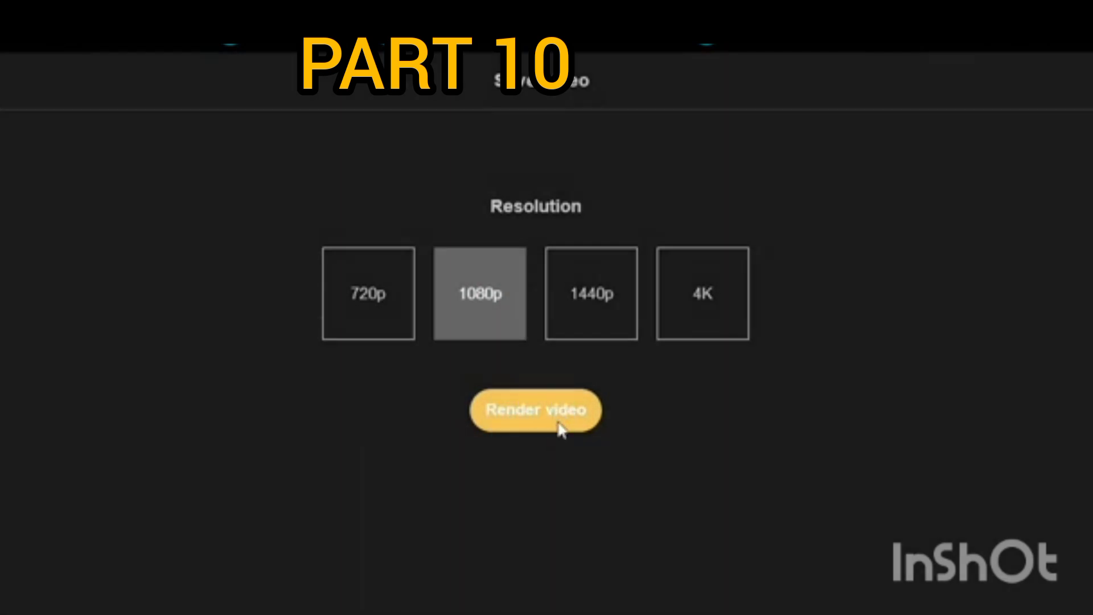
{"action": "left_click", "coordinate": [556, 422]}
{"action": "left_click", "coordinate": [551, 514]}
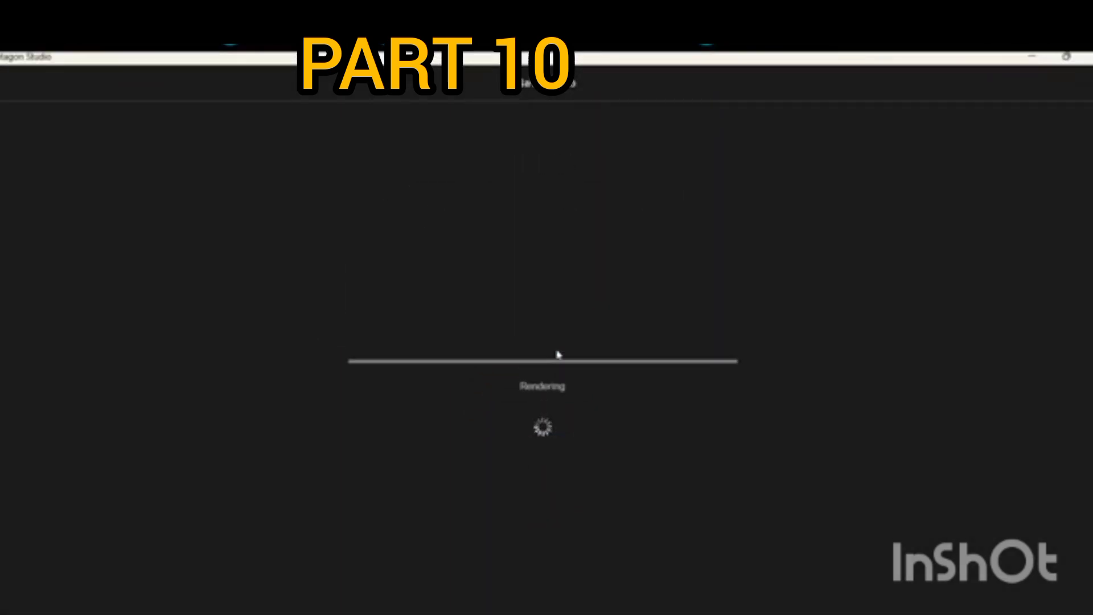